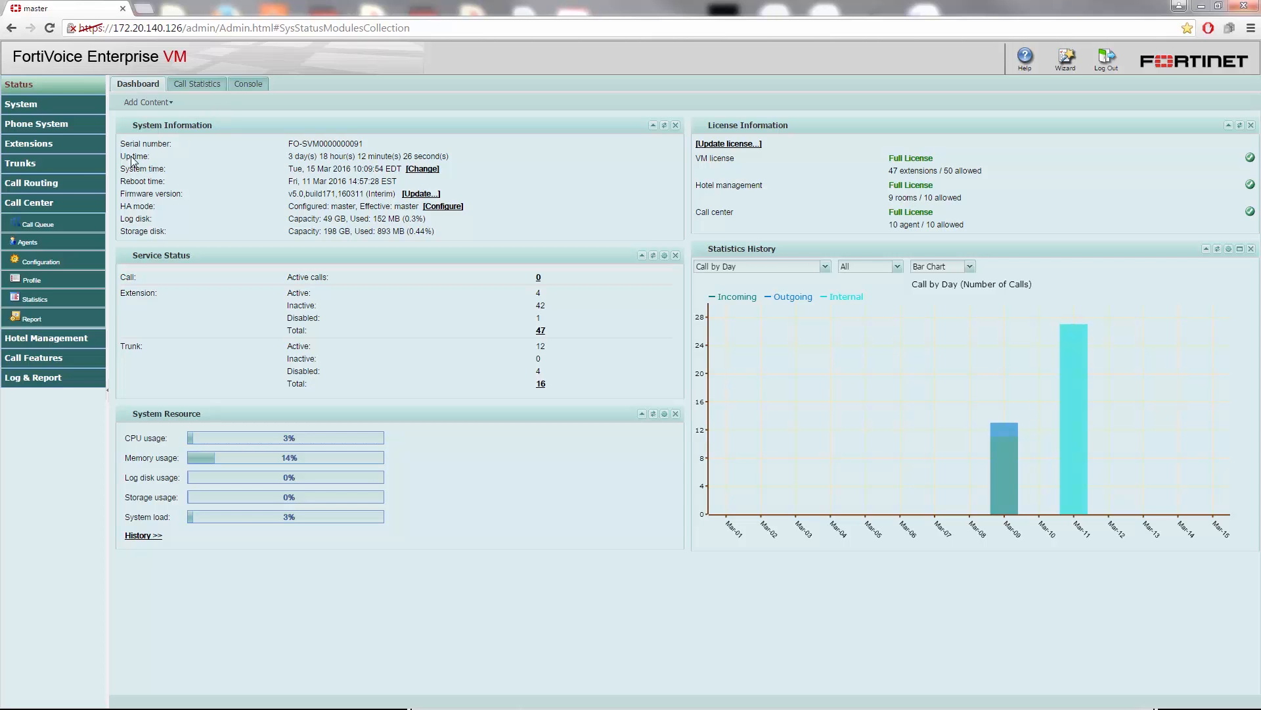
Create a call center skill set named Shipping with the description "The shipping department"
{"action": "left_click", "coordinate": [45, 207]}
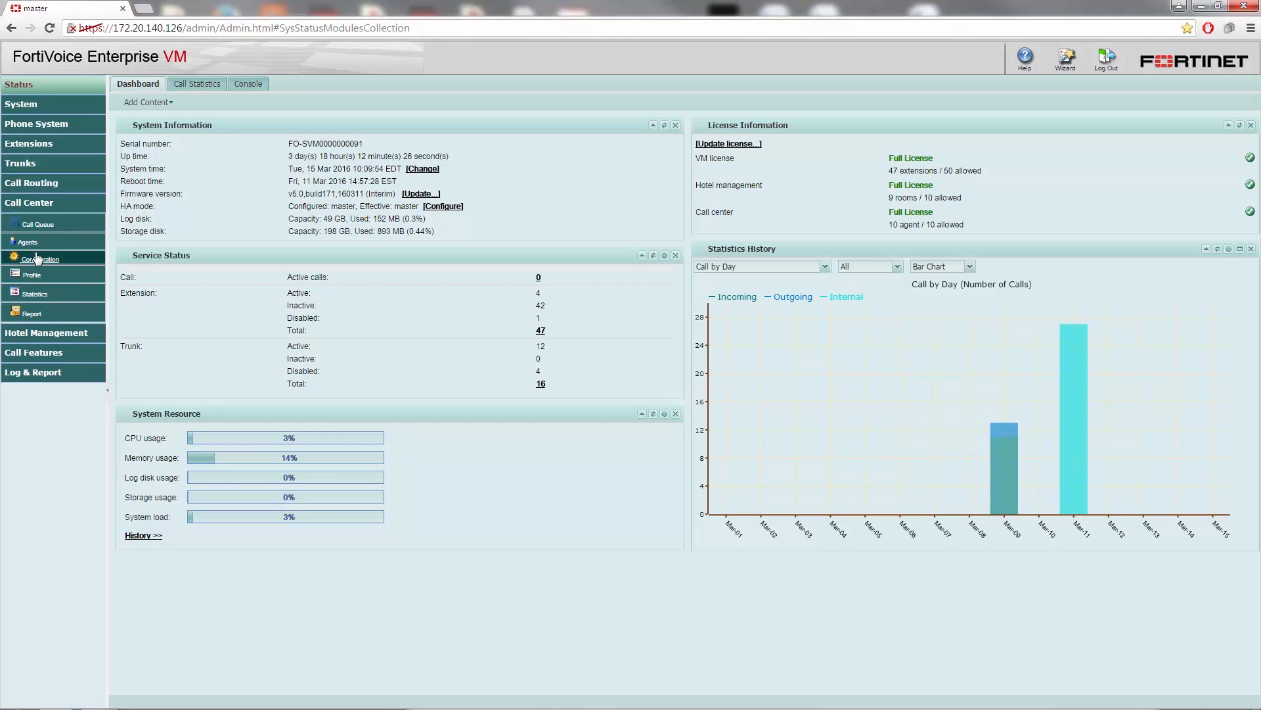
{"action": "left_click", "coordinate": [38, 260]}
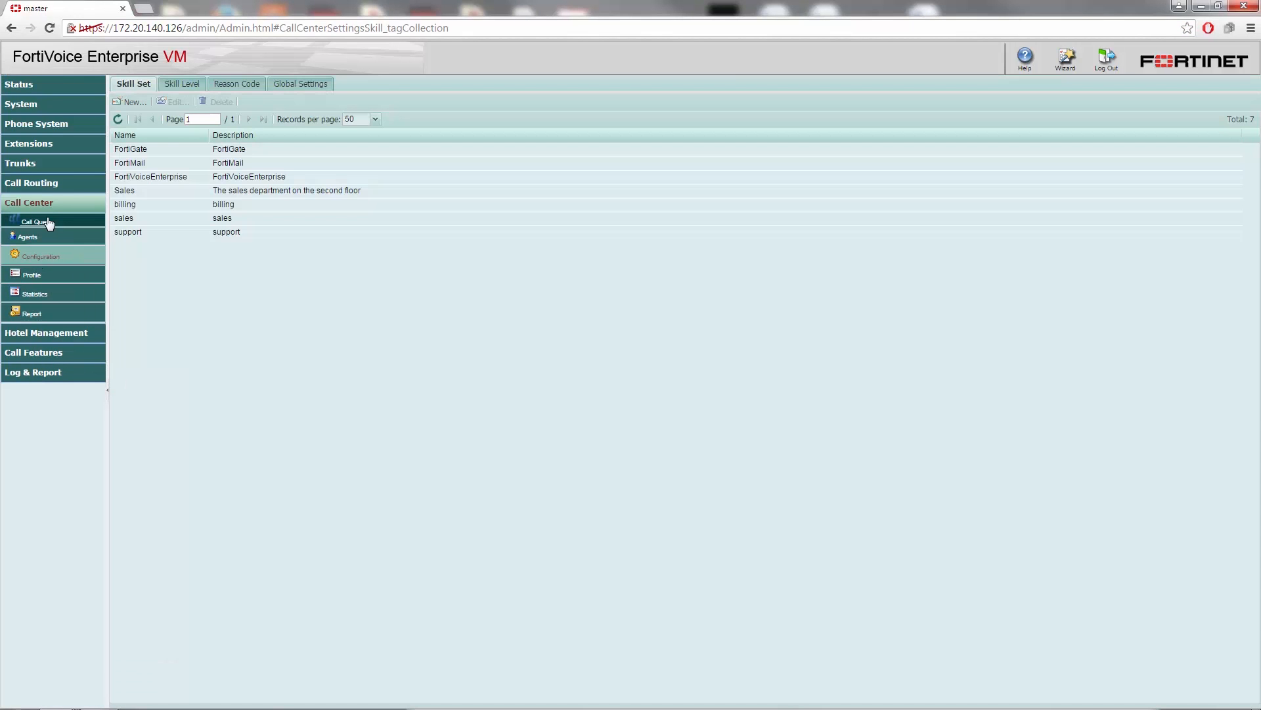
{"action": "left_click", "coordinate": [133, 103]}
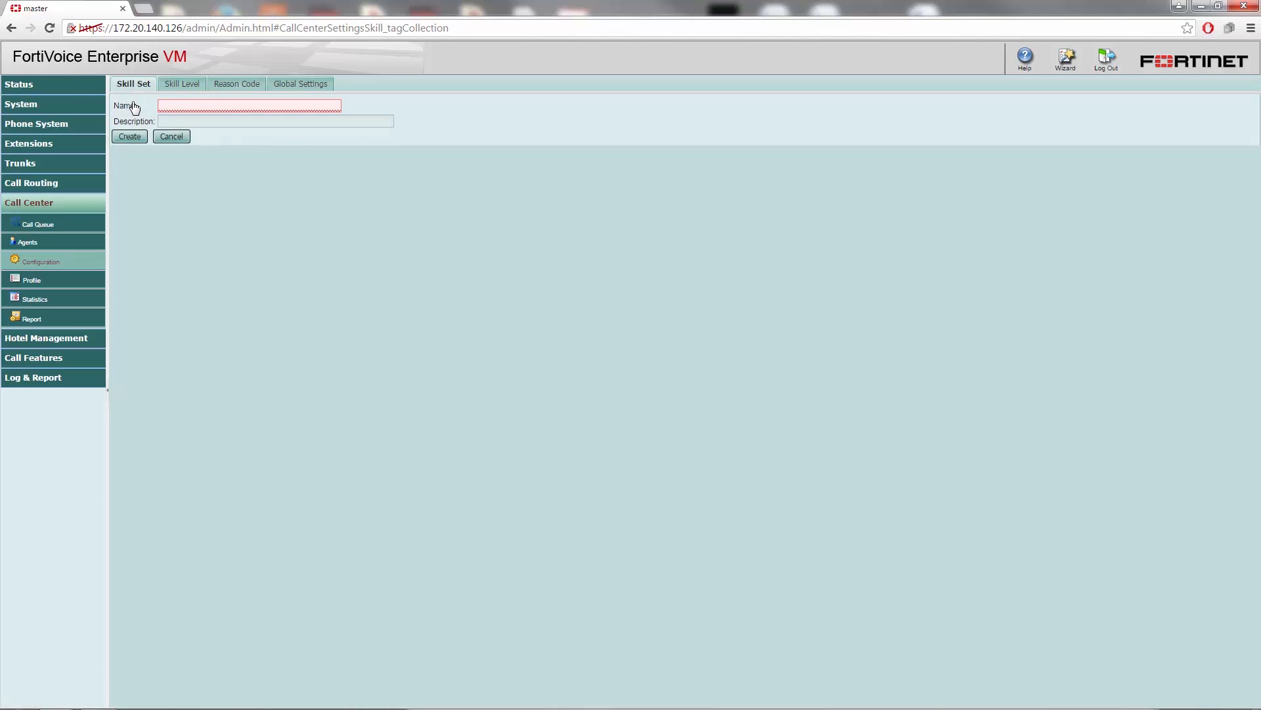
{"action": "left_click", "coordinate": [208, 106]}
{"action": "type", "text": "Shipping"}
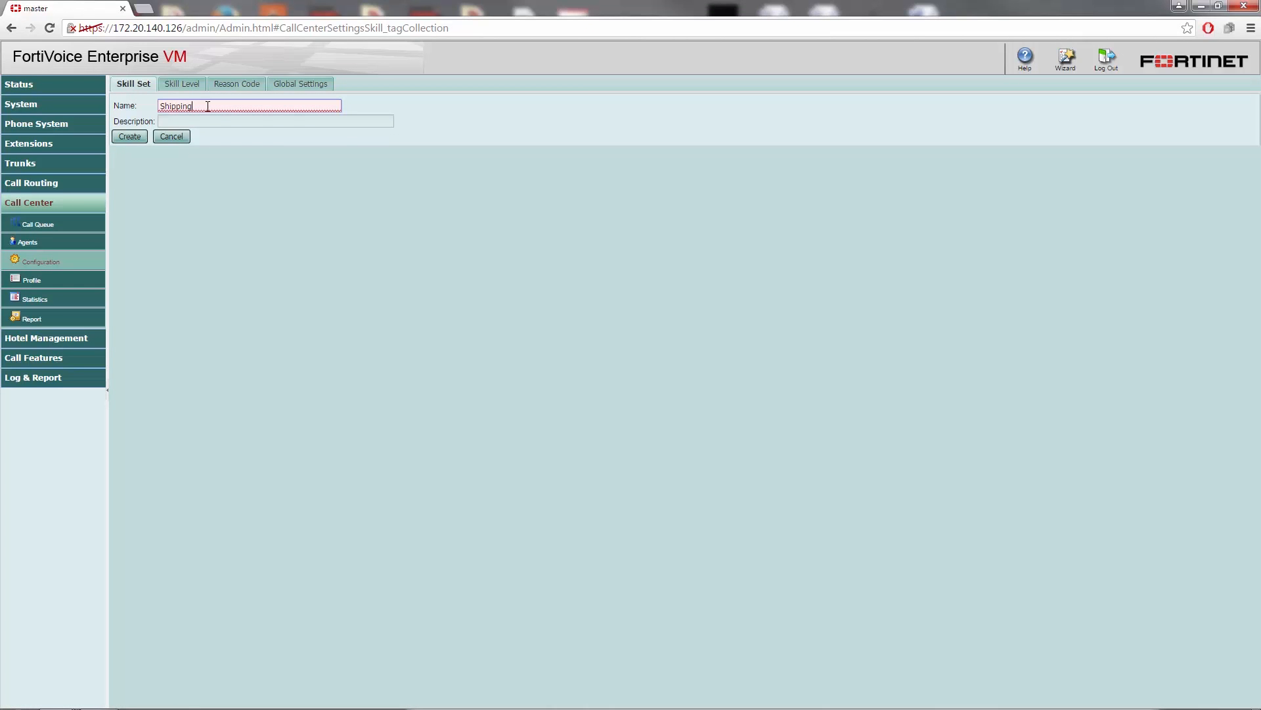
{"action": "left_click", "coordinate": [213, 120]}
{"action": "type", "text": "Th"}
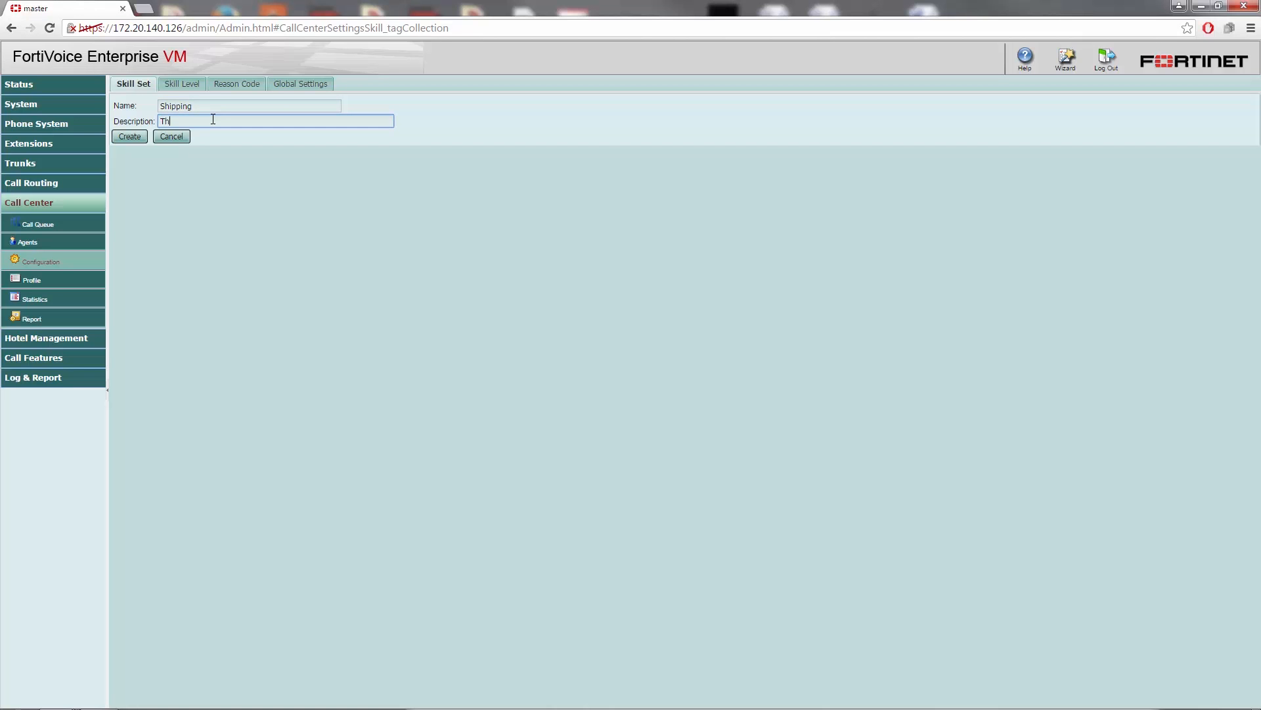
{"action": "type", "text": "e shipping department"}
{"action": "left_click", "coordinate": [130, 136]}
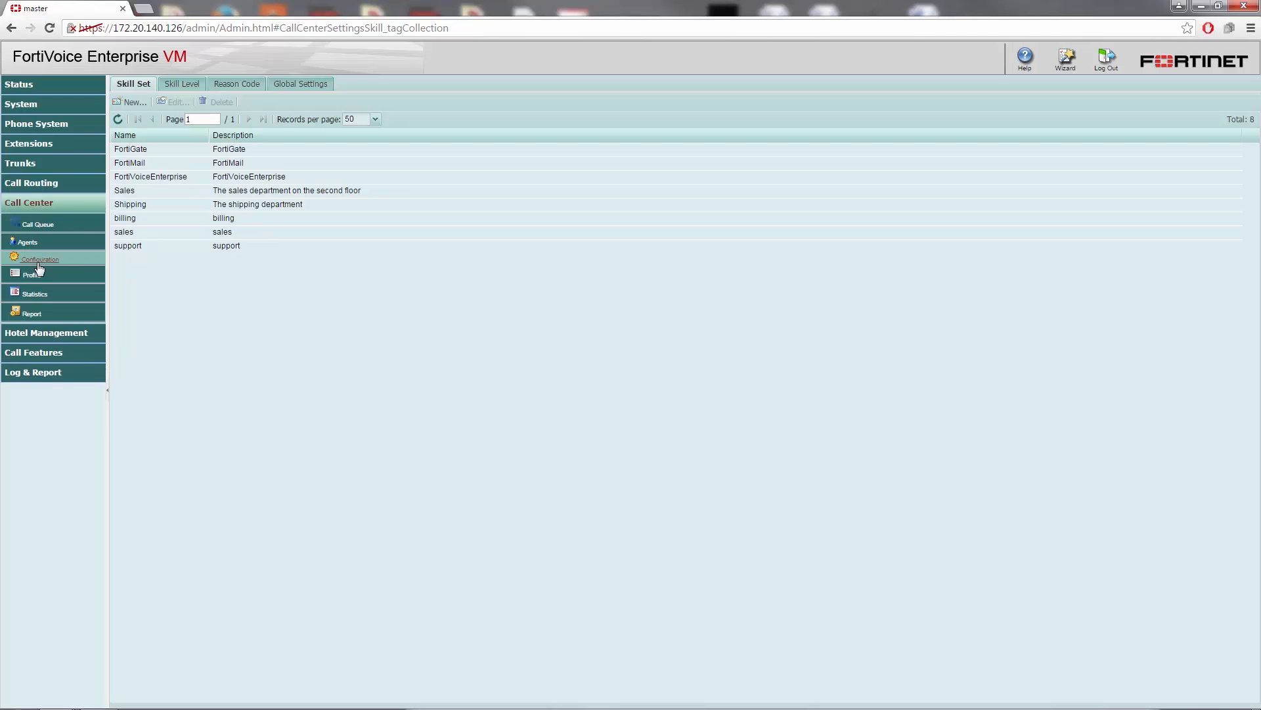
Review the call center skill levels, looking at the form for a new level and the settings of level 10
{"action": "left_click", "coordinate": [181, 86]}
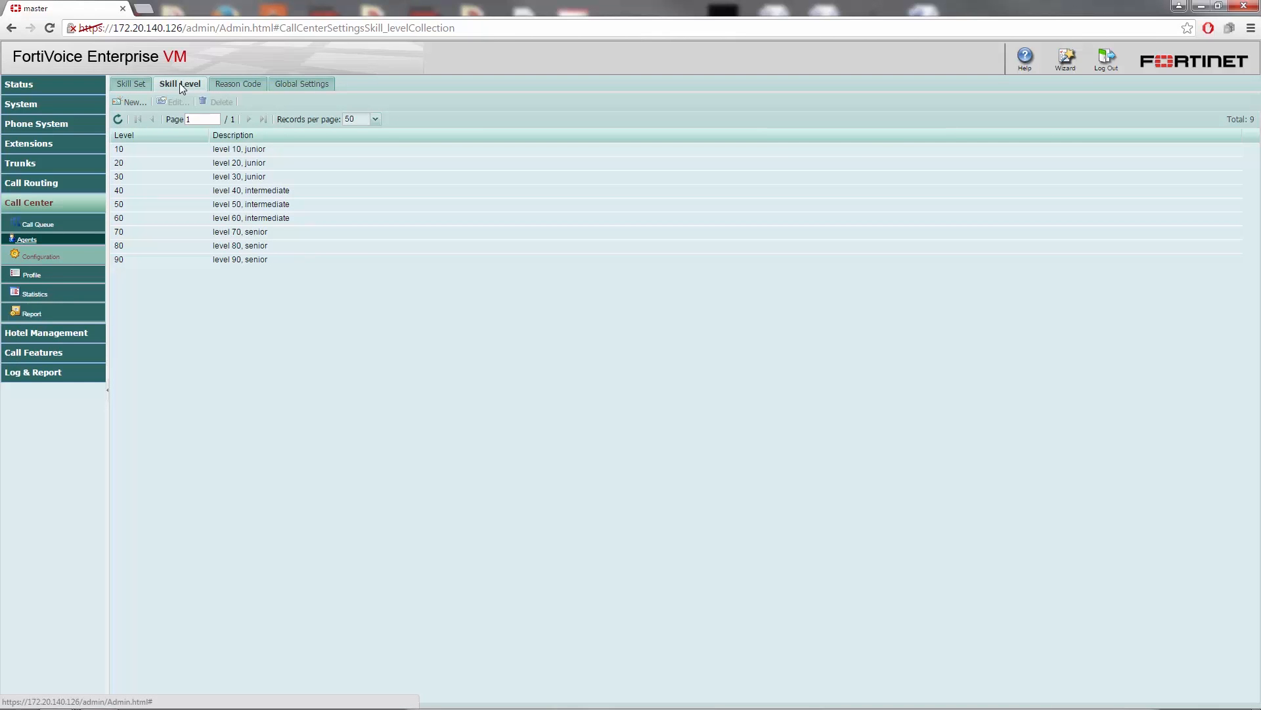
{"action": "left_click", "coordinate": [128, 103]}
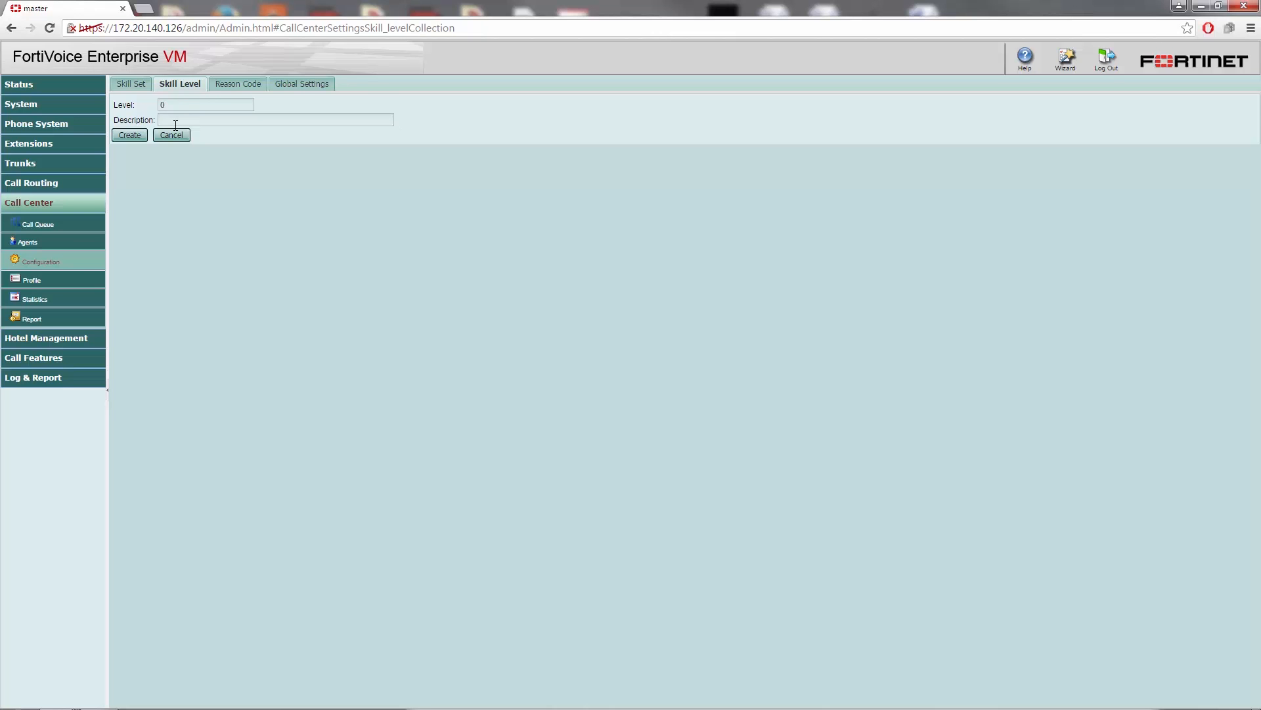
{"action": "left_click", "coordinate": [172, 134]}
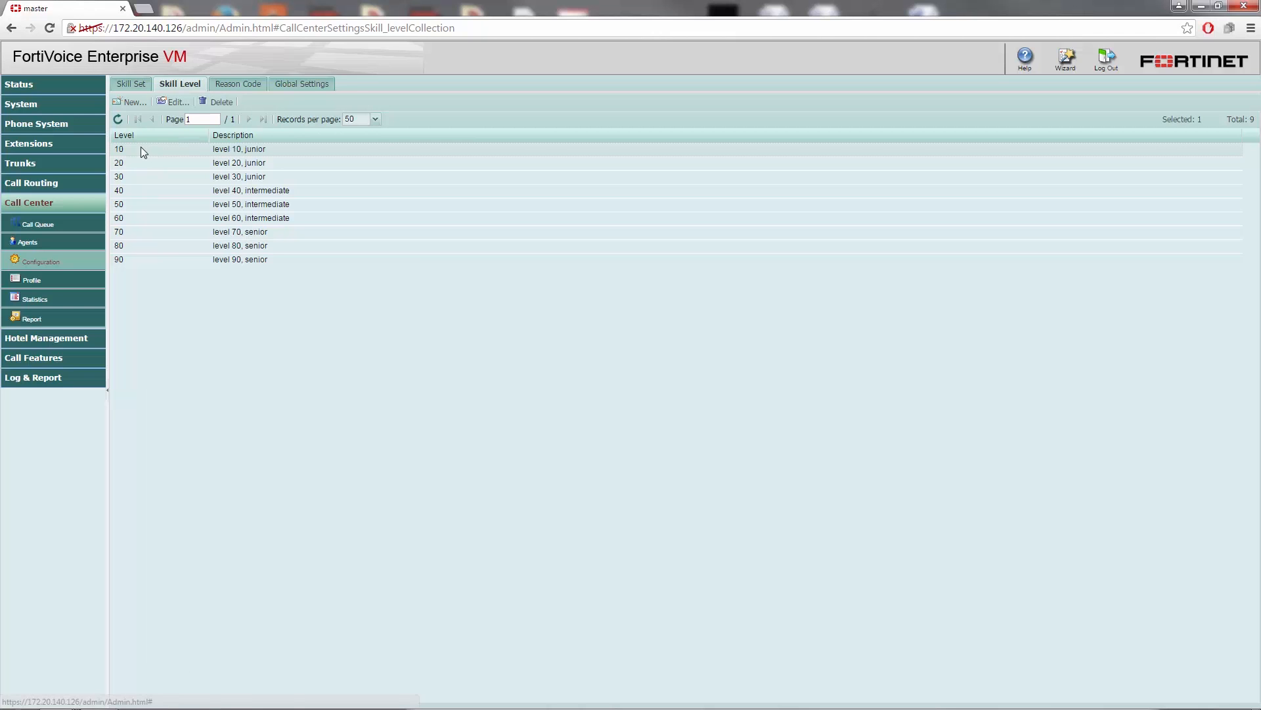
{"action": "left_click", "coordinate": [141, 149]}
{"action": "left_click", "coordinate": [173, 102]}
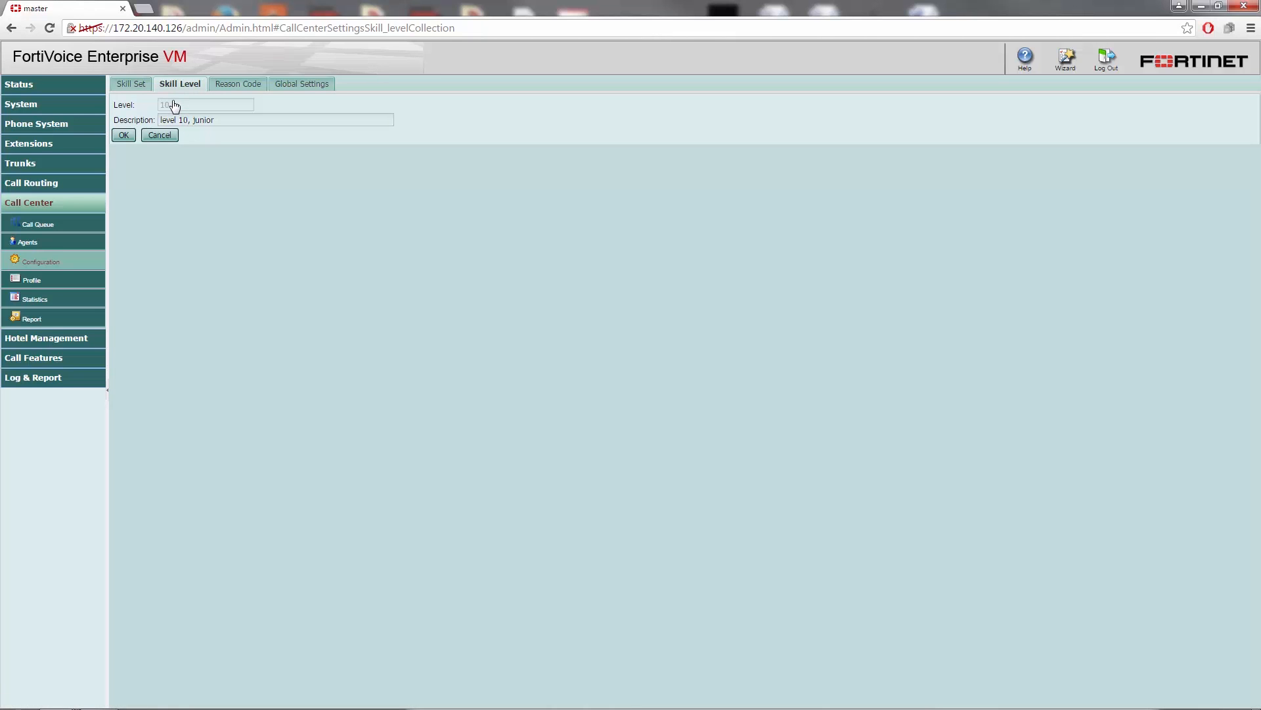
{"action": "left_click", "coordinate": [160, 136]}
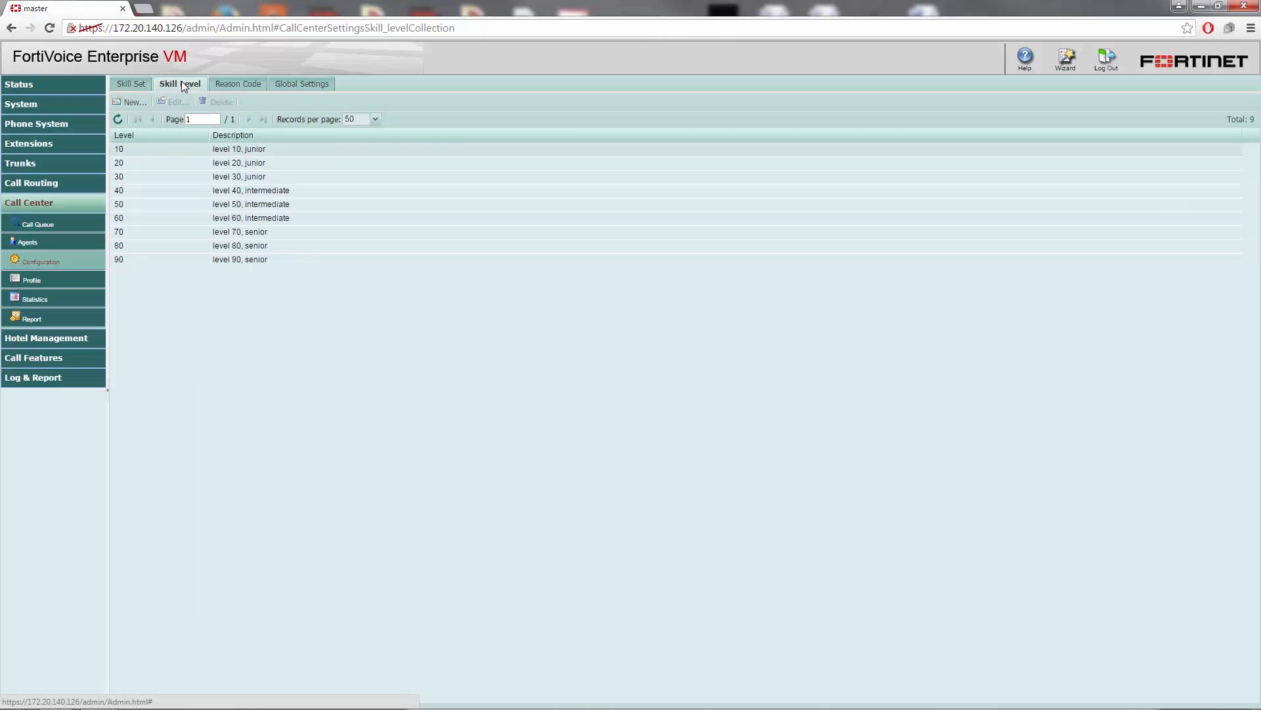
Open the call center agent configuration of IP extension 181
{"action": "left_click", "coordinate": [53, 145]}
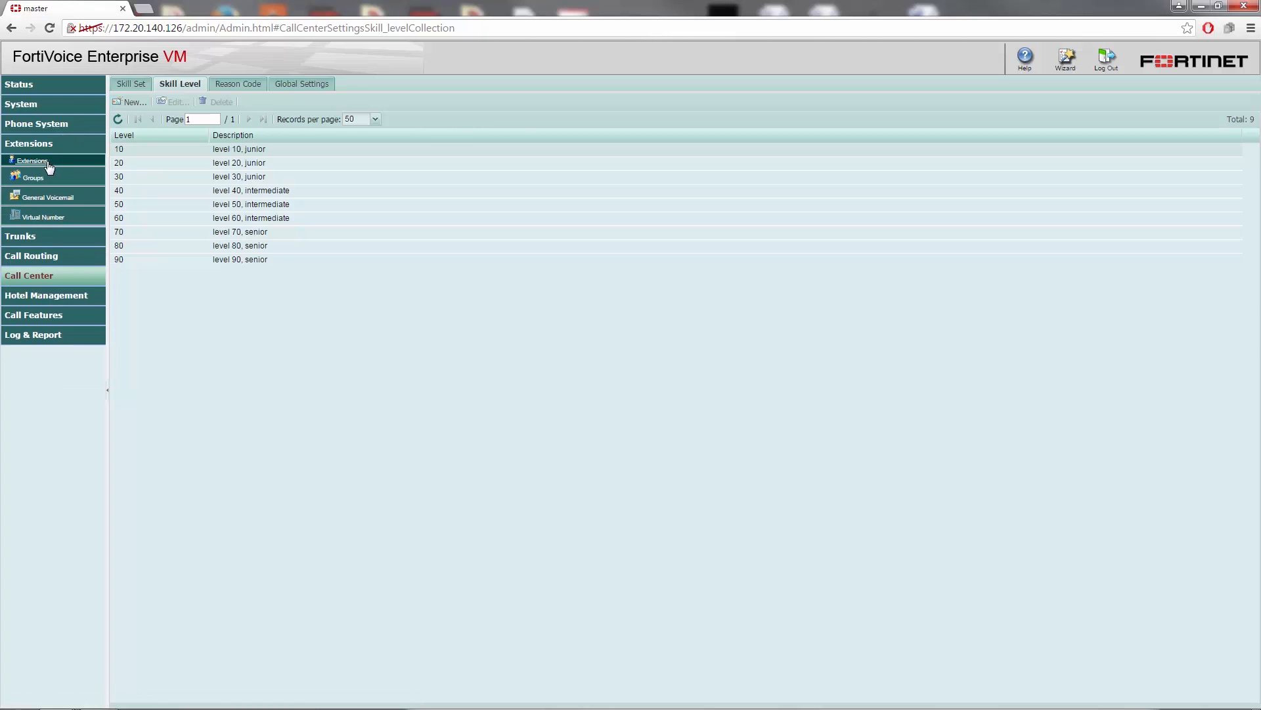
{"action": "left_click", "coordinate": [49, 166]}
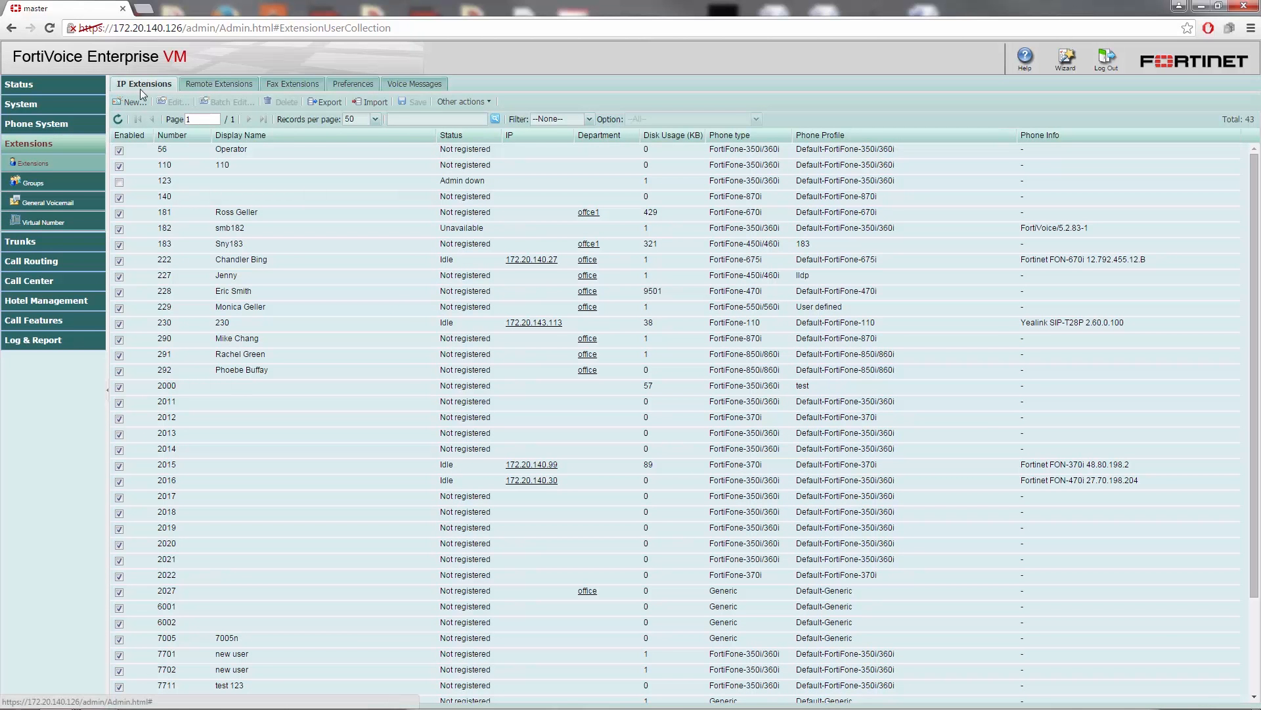
{"action": "left_click", "coordinate": [224, 211]}
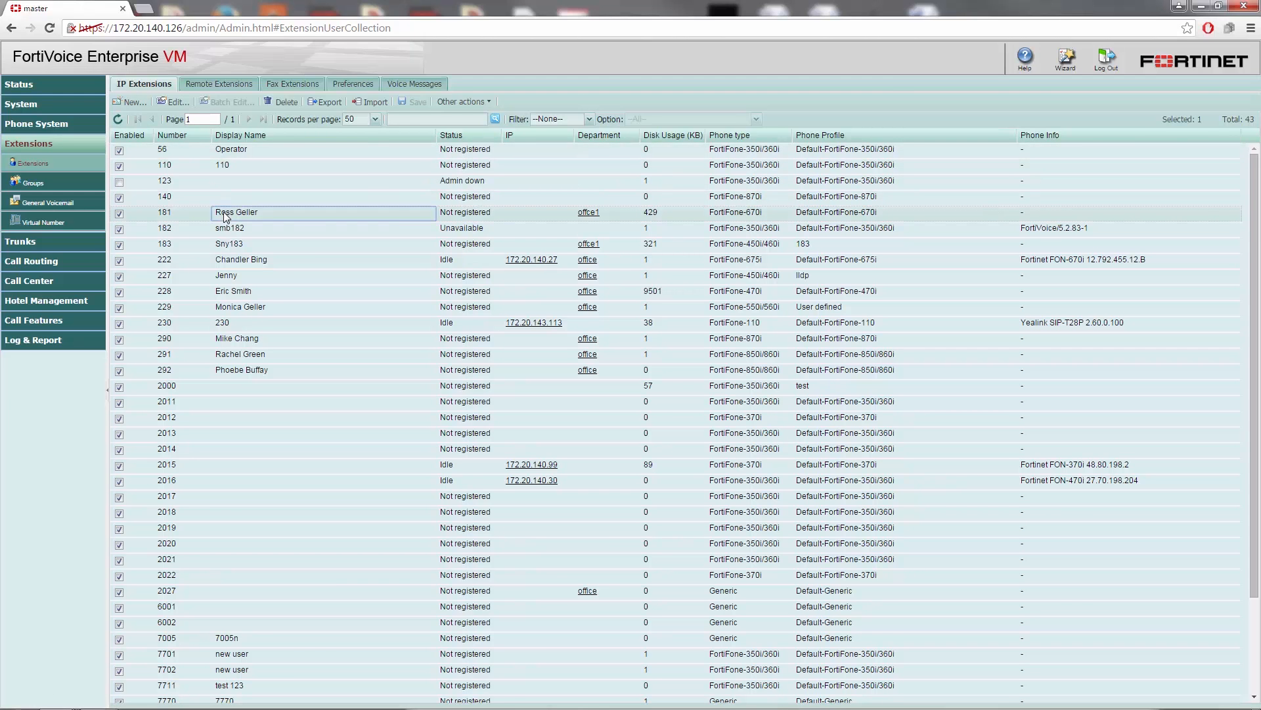
{"action": "left_click", "coordinate": [224, 212]}
{"action": "left_click", "coordinate": [171, 103]}
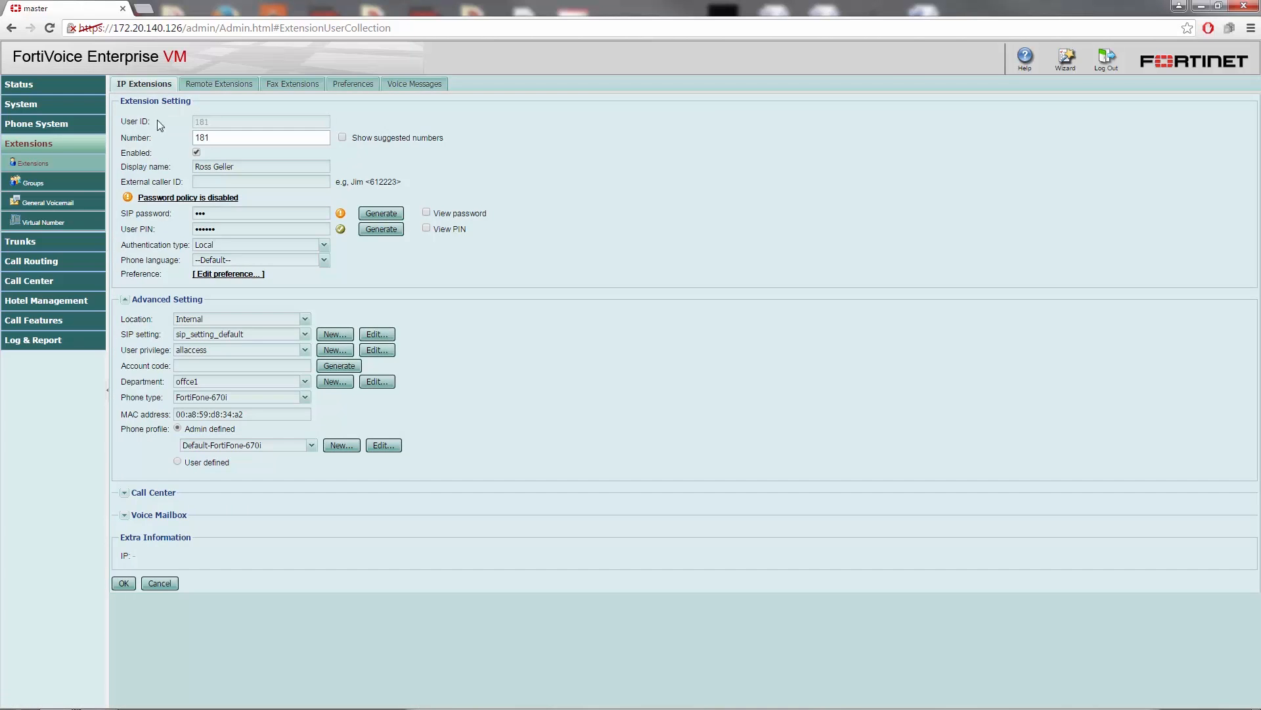
{"action": "left_click", "coordinate": [125, 493]}
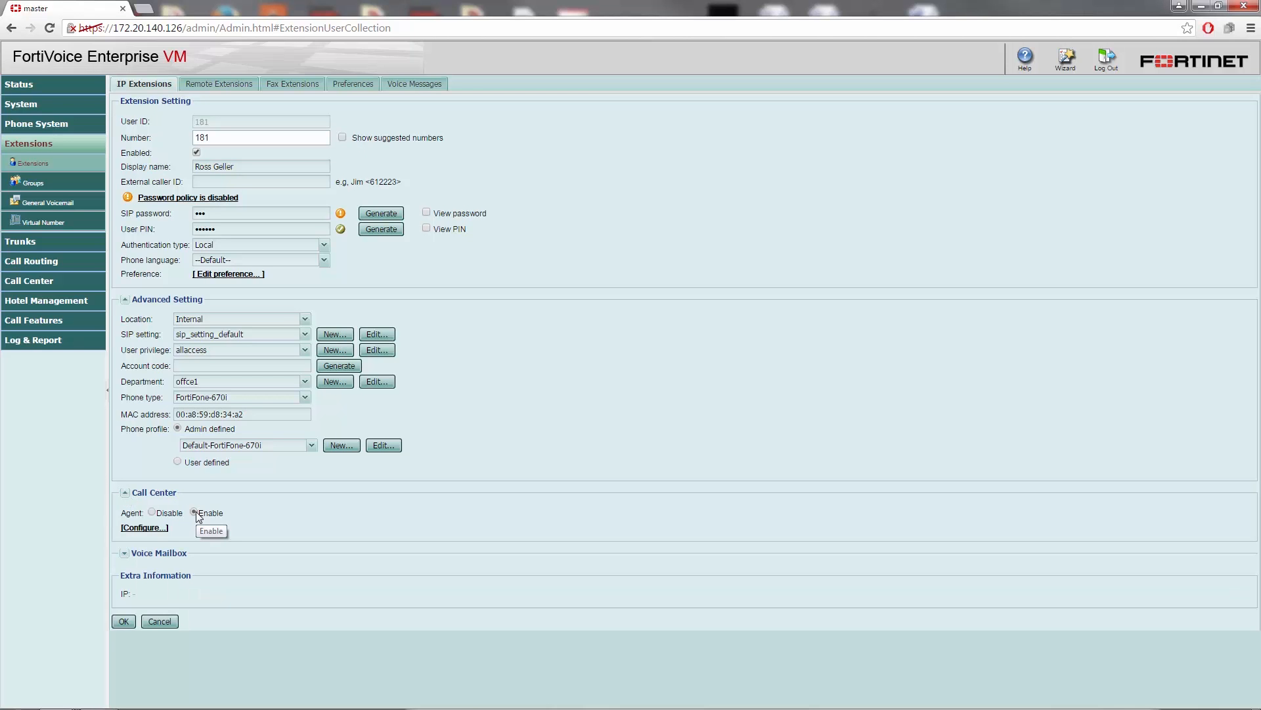
{"action": "left_click", "coordinate": [153, 529]}
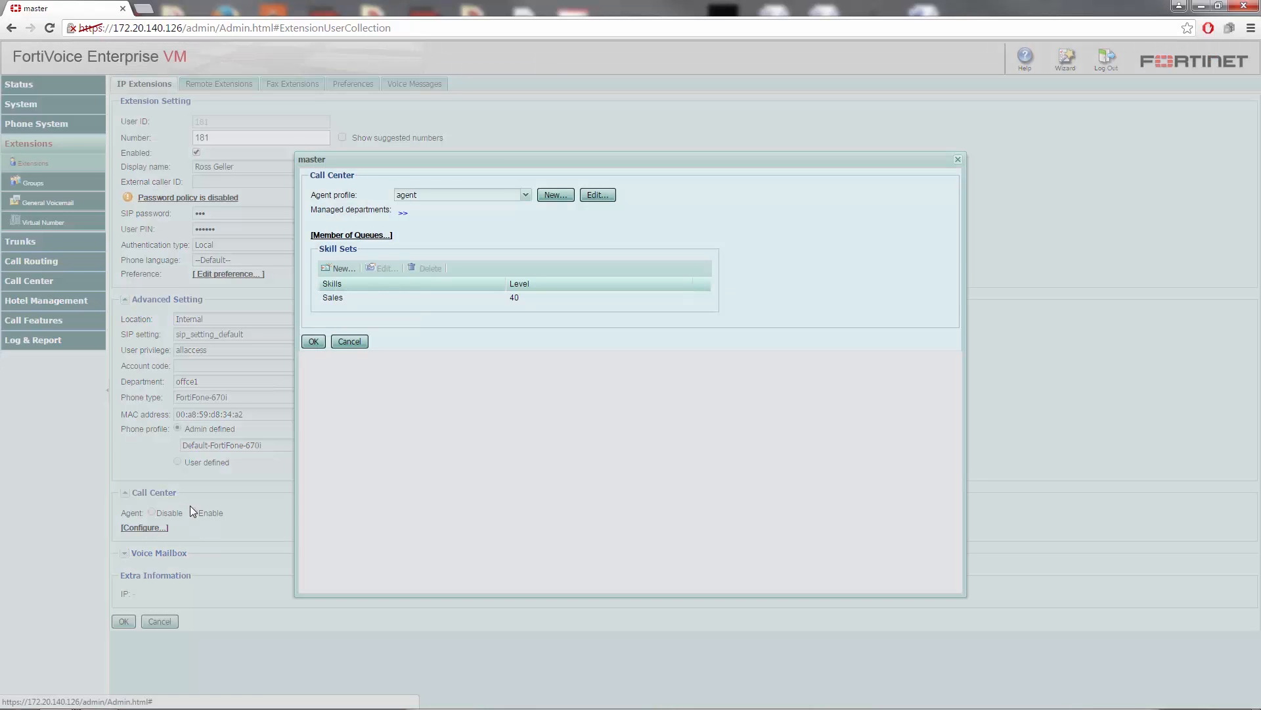
Add the Shipping skill at level 10 to the agent's skill sets and accept the agent configuration
{"action": "left_click", "coordinate": [339, 269]}
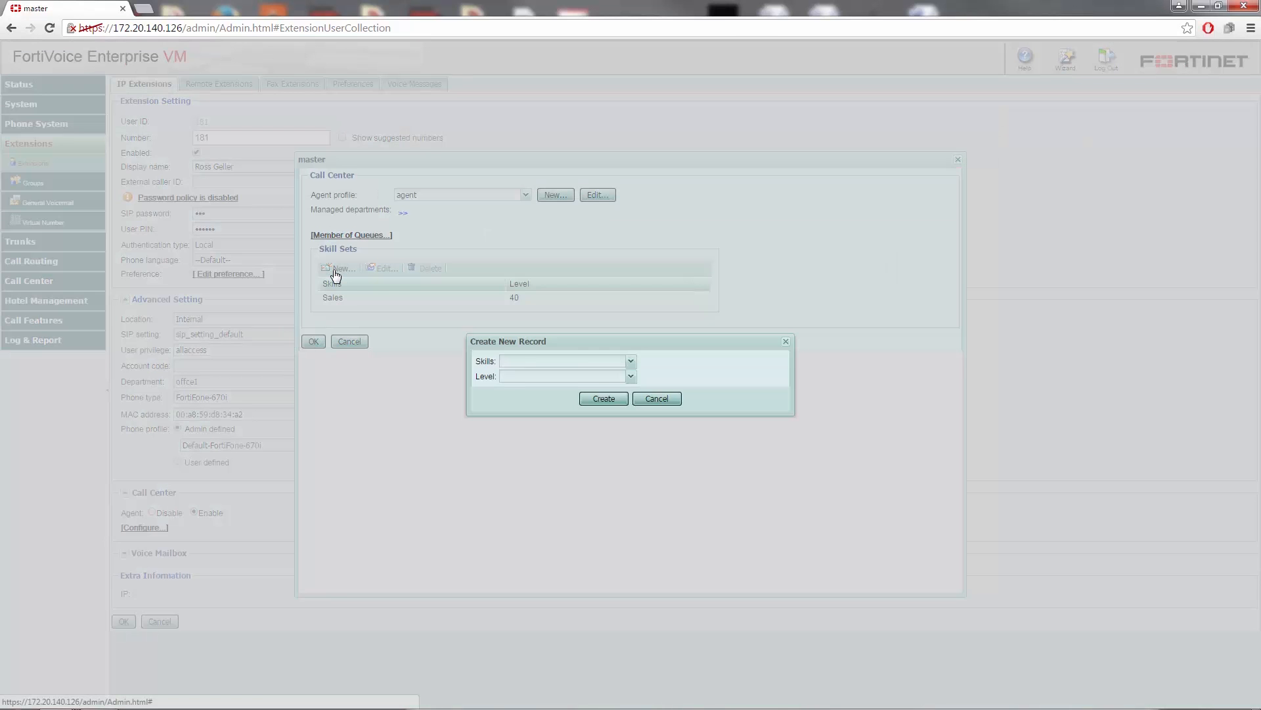
{"action": "left_click", "coordinate": [632, 365]}
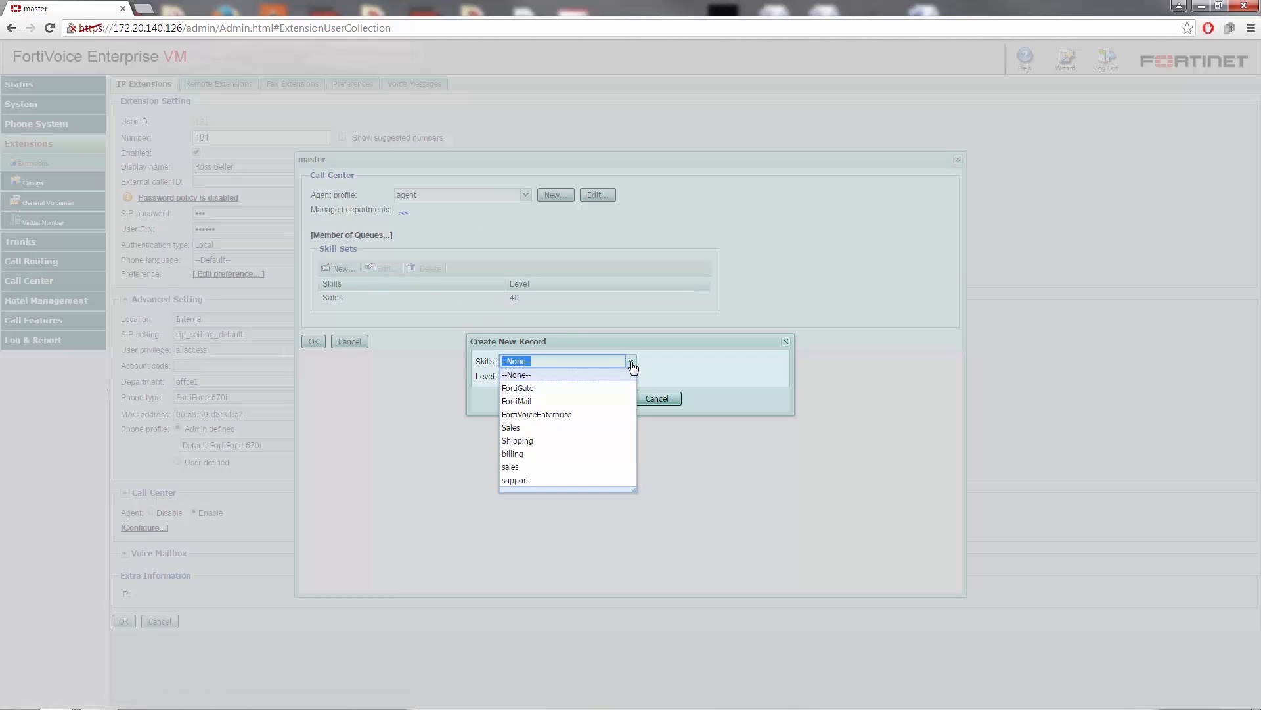
{"action": "left_click", "coordinate": [577, 441]}
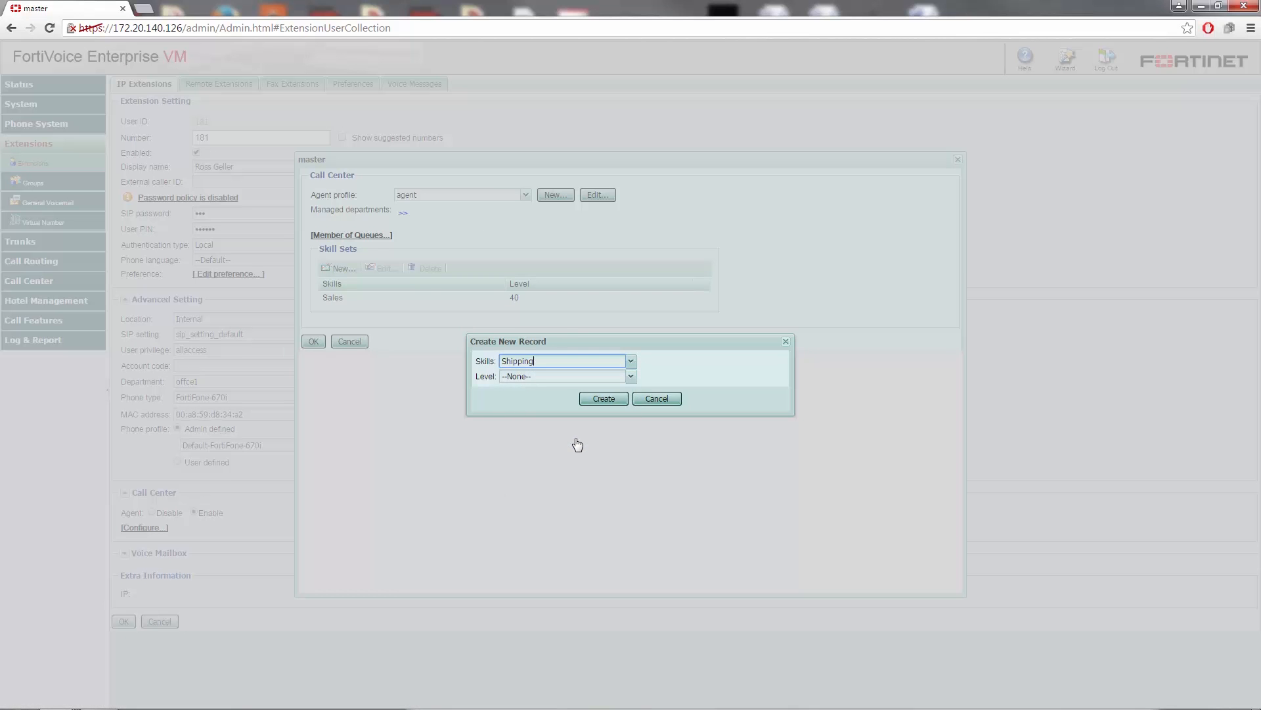
{"action": "left_click", "coordinate": [631, 375]}
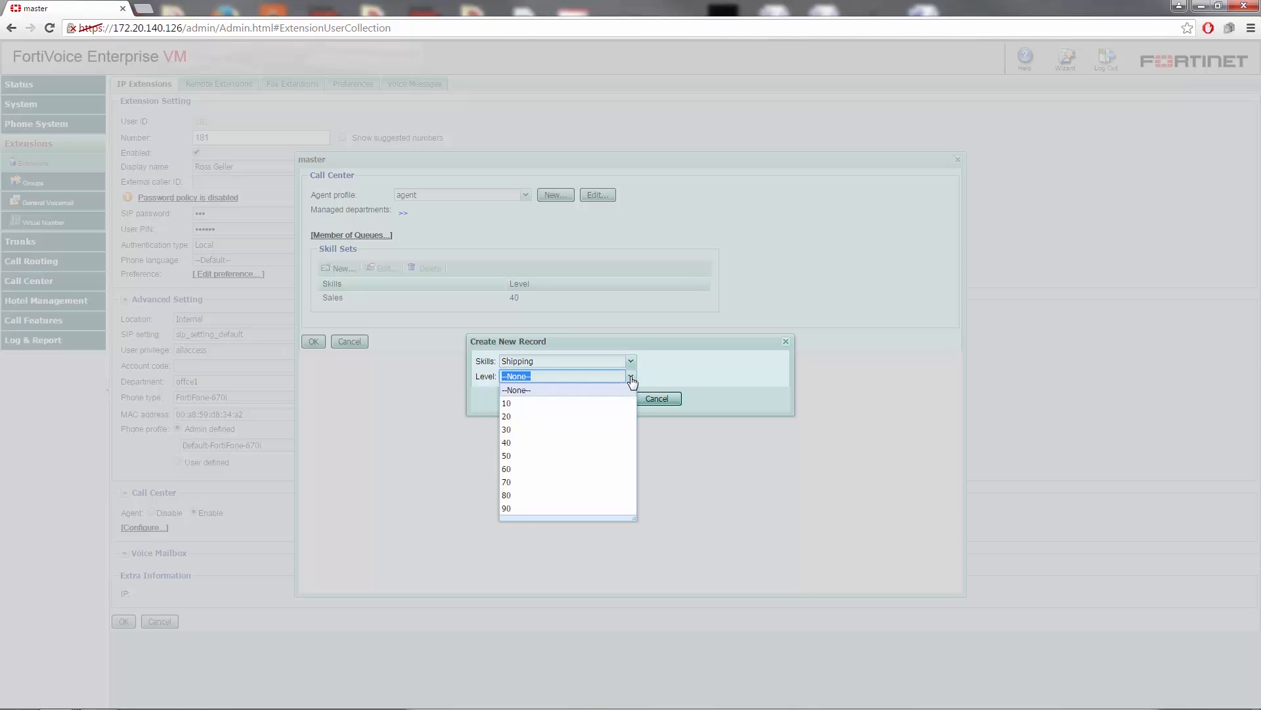
{"action": "left_click", "coordinate": [611, 403]}
{"action": "left_click", "coordinate": [604, 399]}
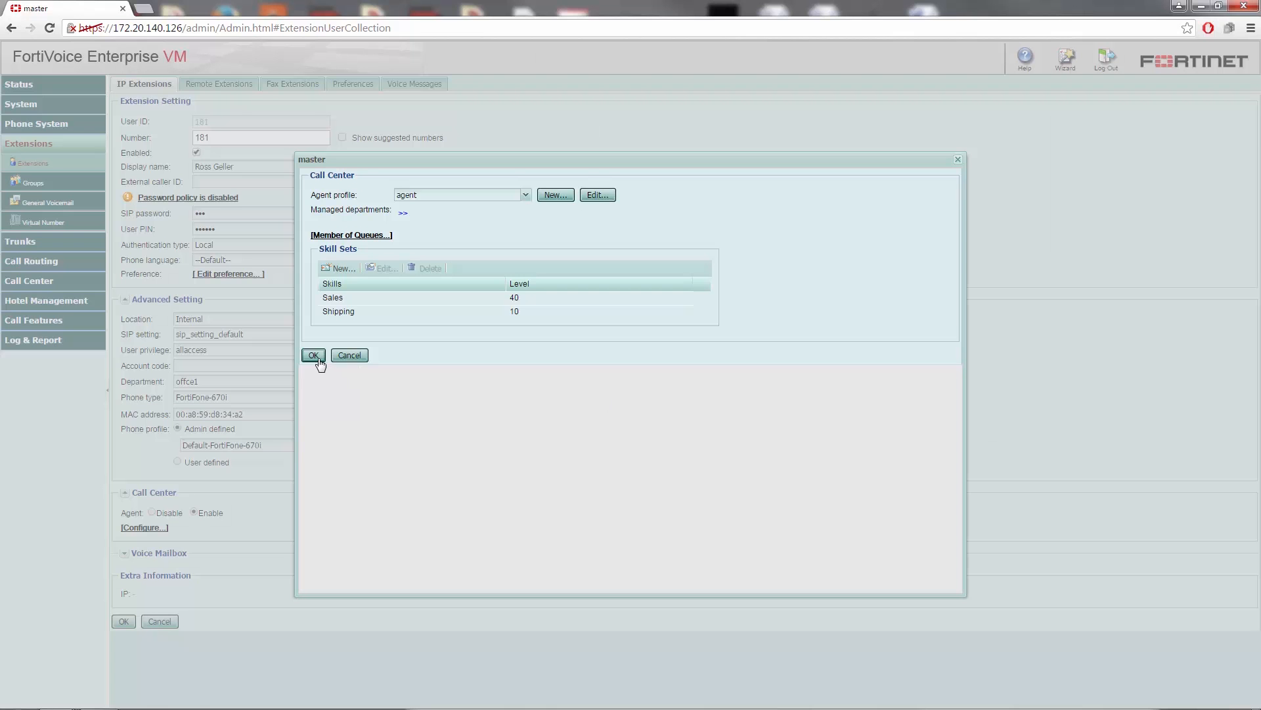
{"action": "left_click", "coordinate": [316, 357]}
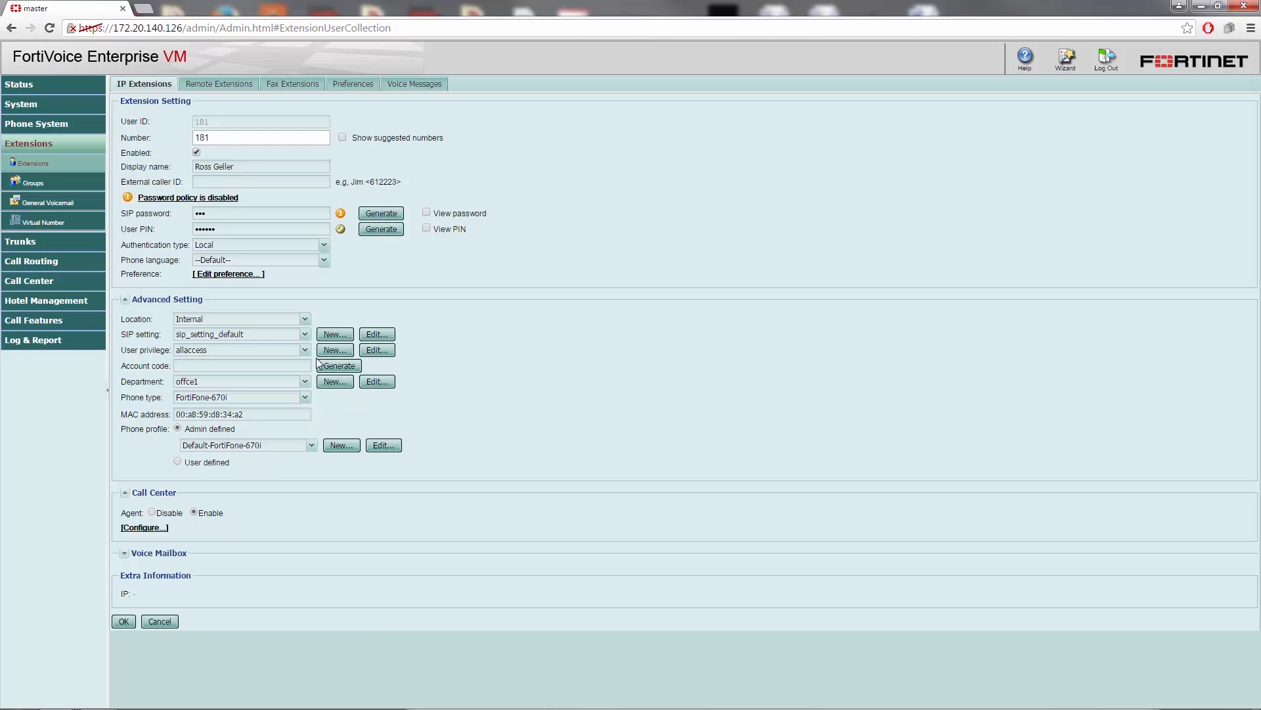
Create a call queue with ID test and number 20, using skill-based routing with Lowest level first and the Priority based distribution policy
{"action": "left_click", "coordinate": [40, 282]}
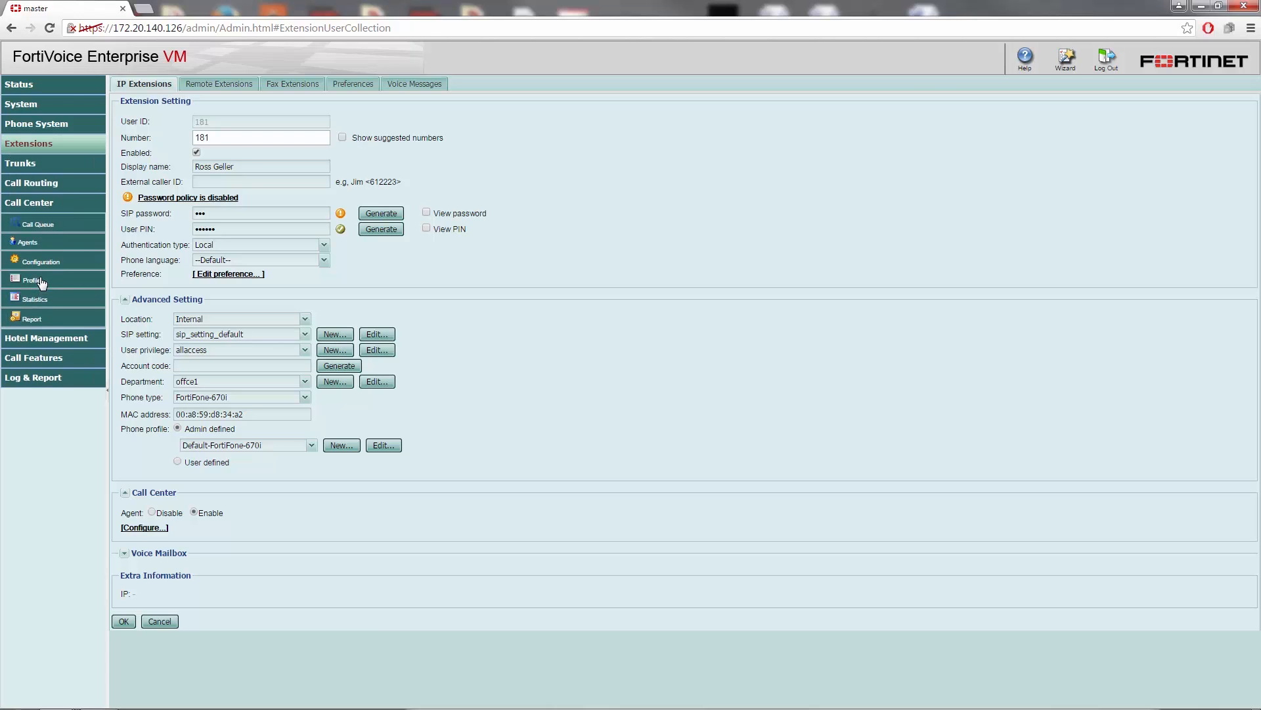
{"action": "left_click", "coordinate": [36, 225]}
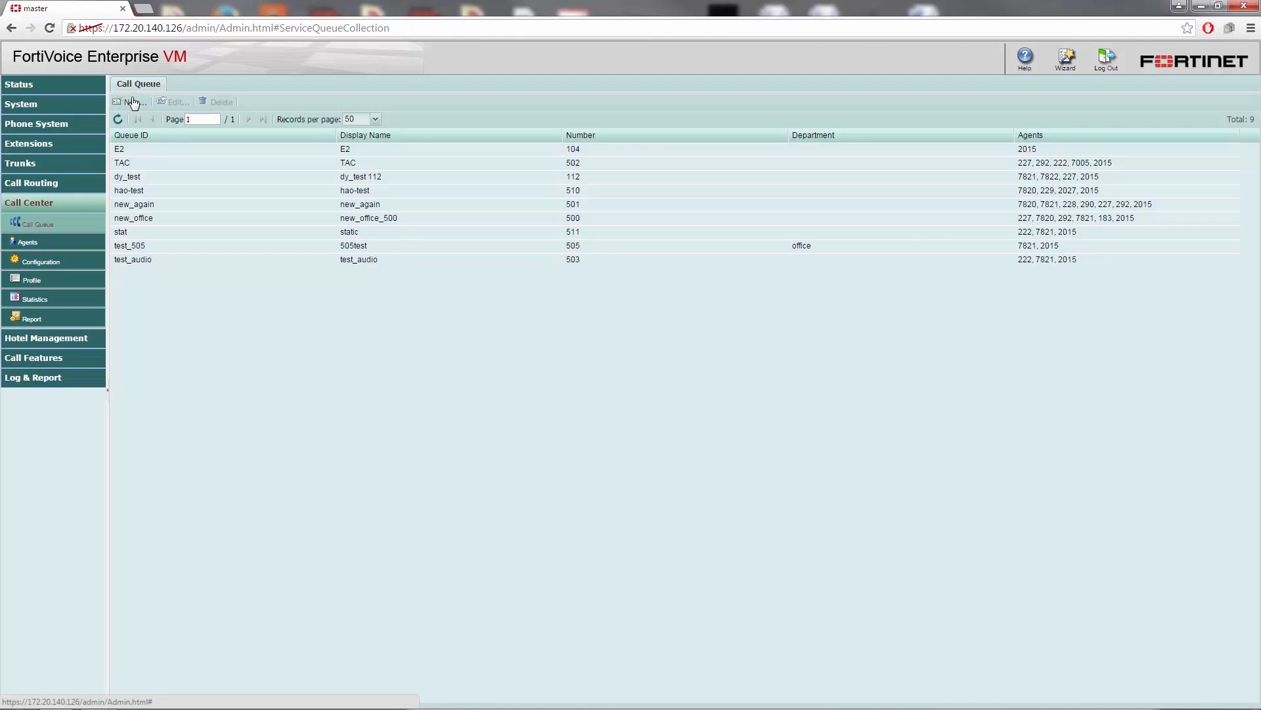
{"action": "left_click", "coordinate": [133, 104]}
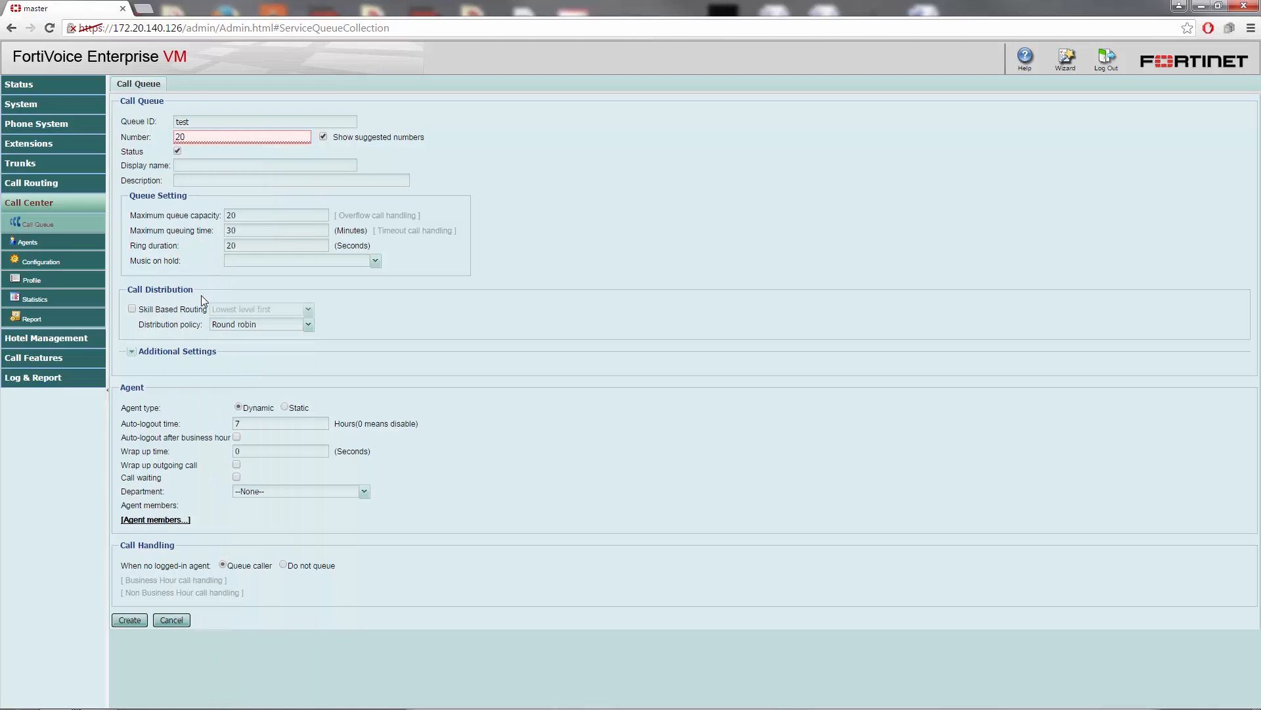
{"action": "left_click", "coordinate": [132, 309]}
{"action": "left_click", "coordinate": [308, 310]}
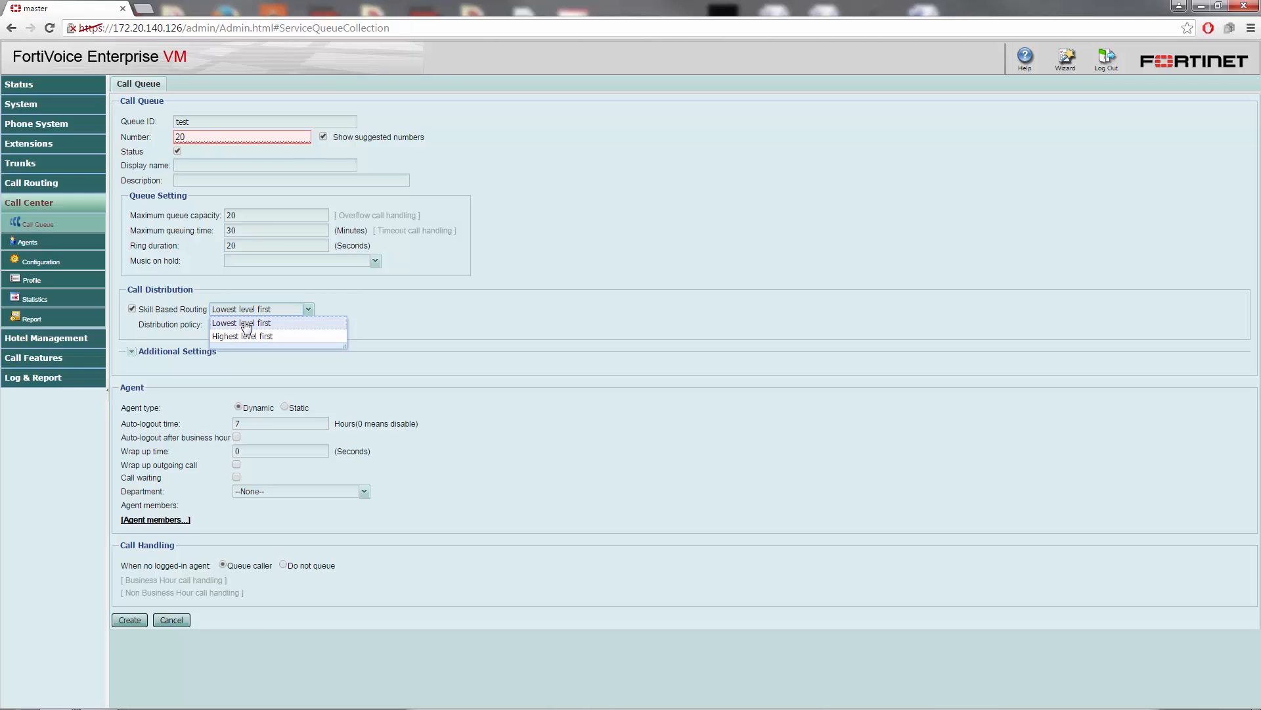
{"action": "left_click", "coordinate": [246, 324]}
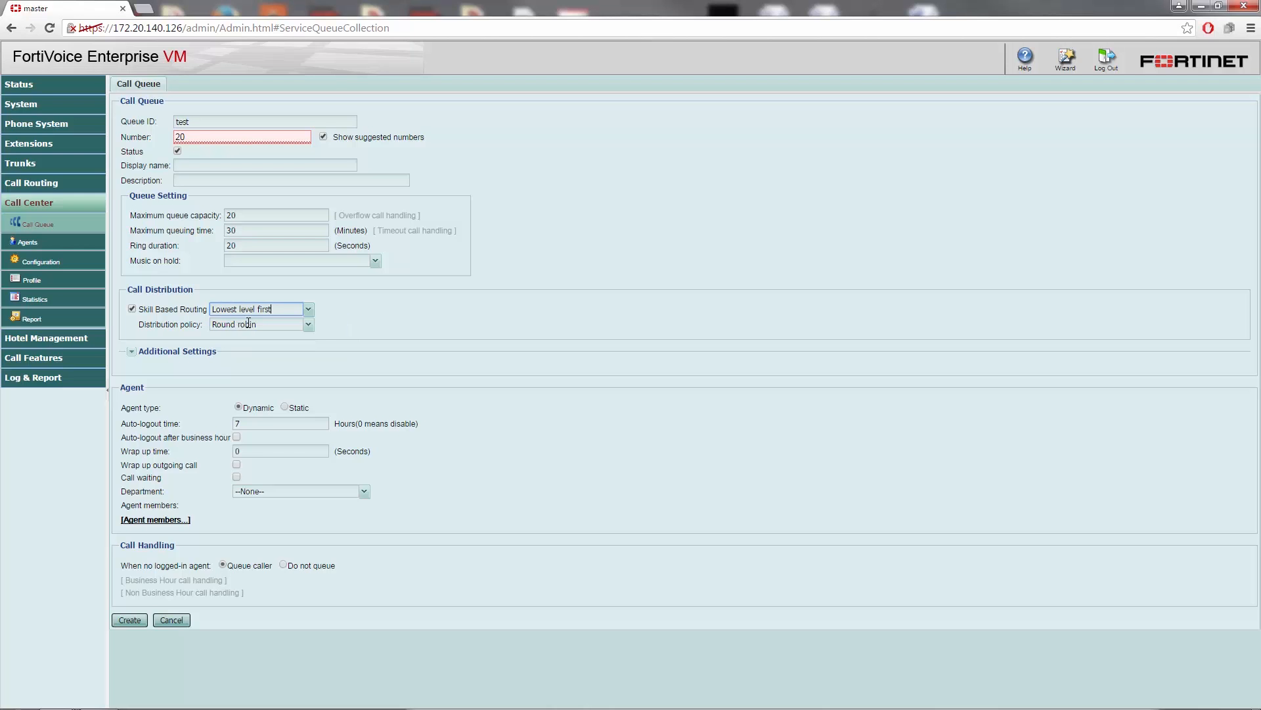
{"action": "left_click", "coordinate": [309, 326]}
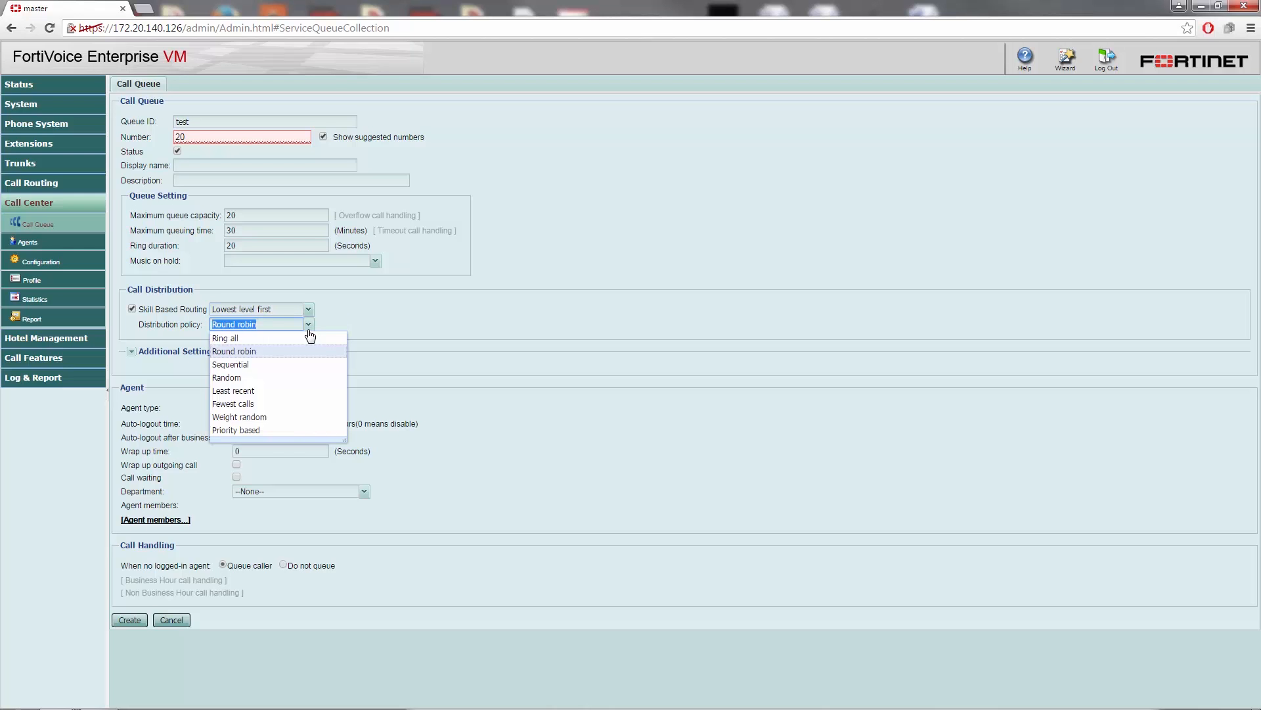
{"action": "left_click", "coordinate": [242, 431]}
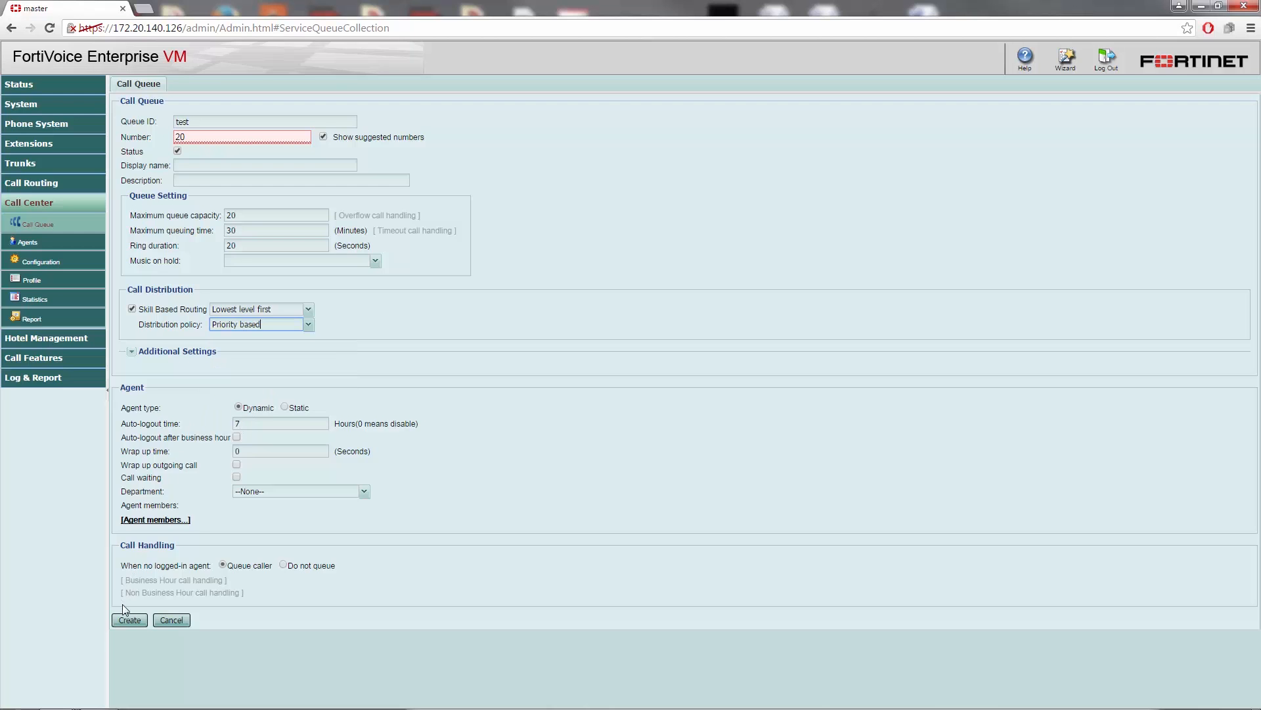
{"action": "left_click", "coordinate": [129, 621]}
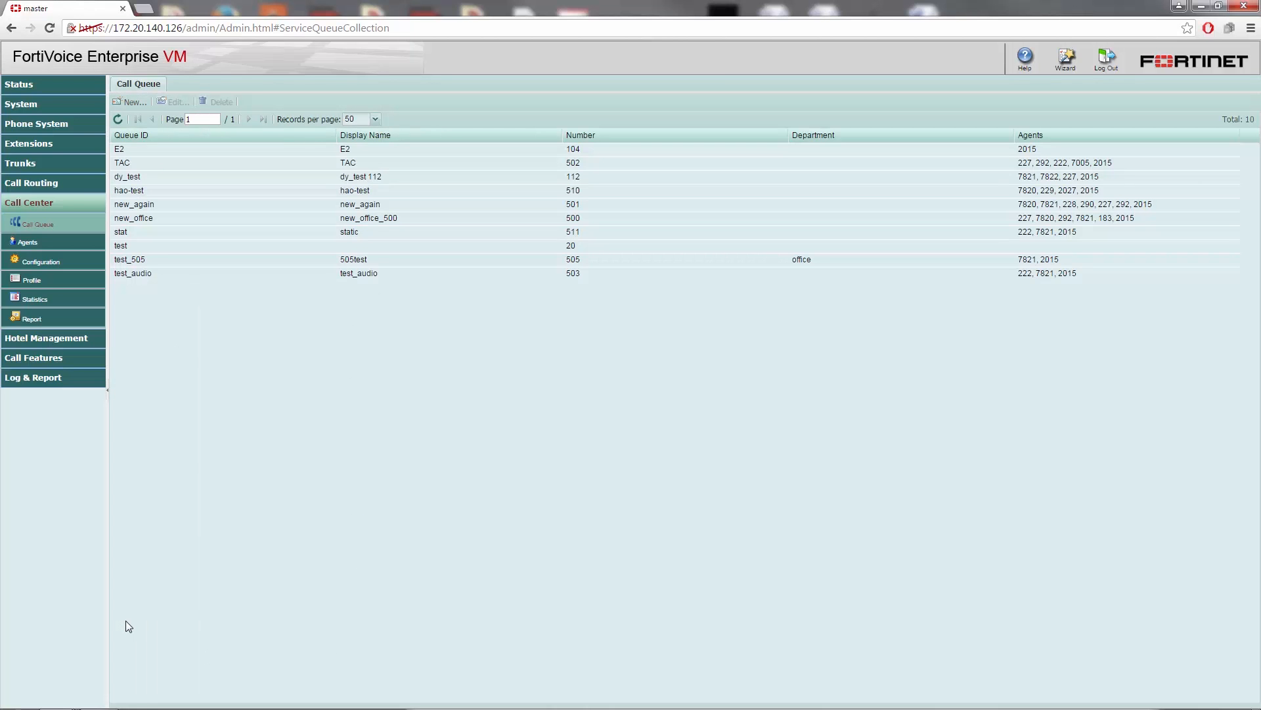
Open the form for a new virtual number under the extensions
{"action": "left_click", "coordinate": [43, 145]}
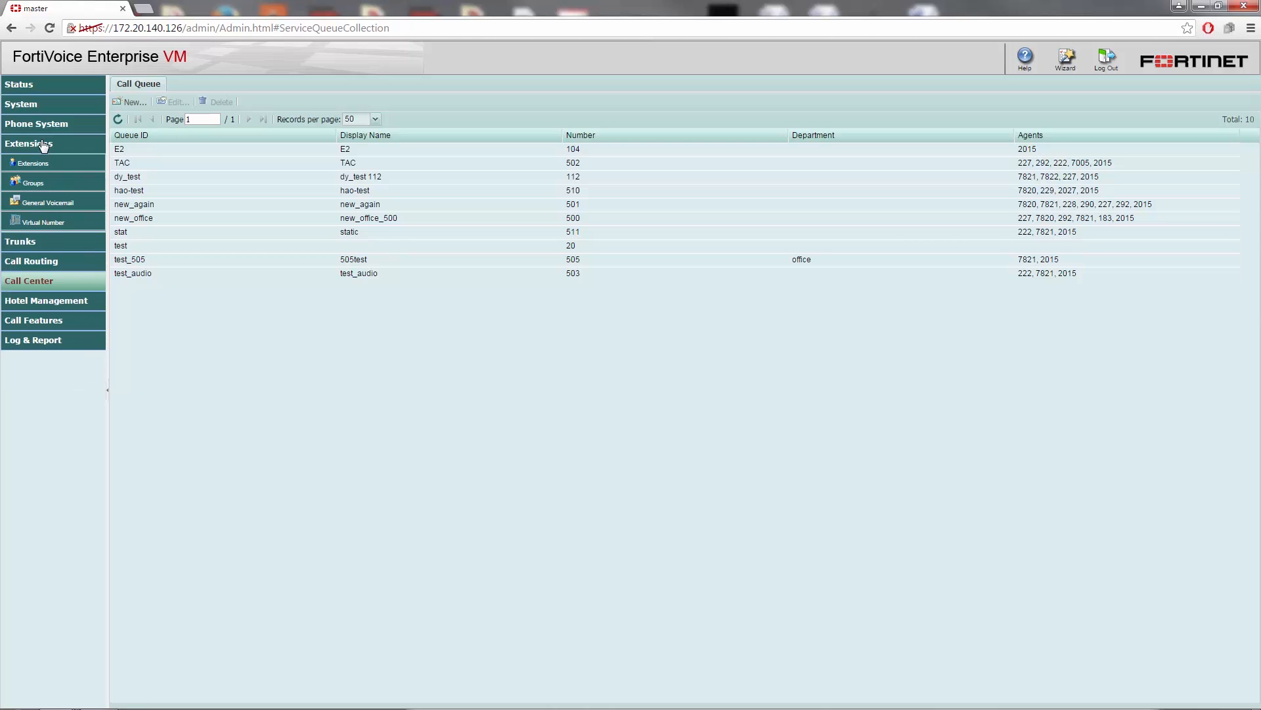
{"action": "left_click", "coordinate": [43, 222]}
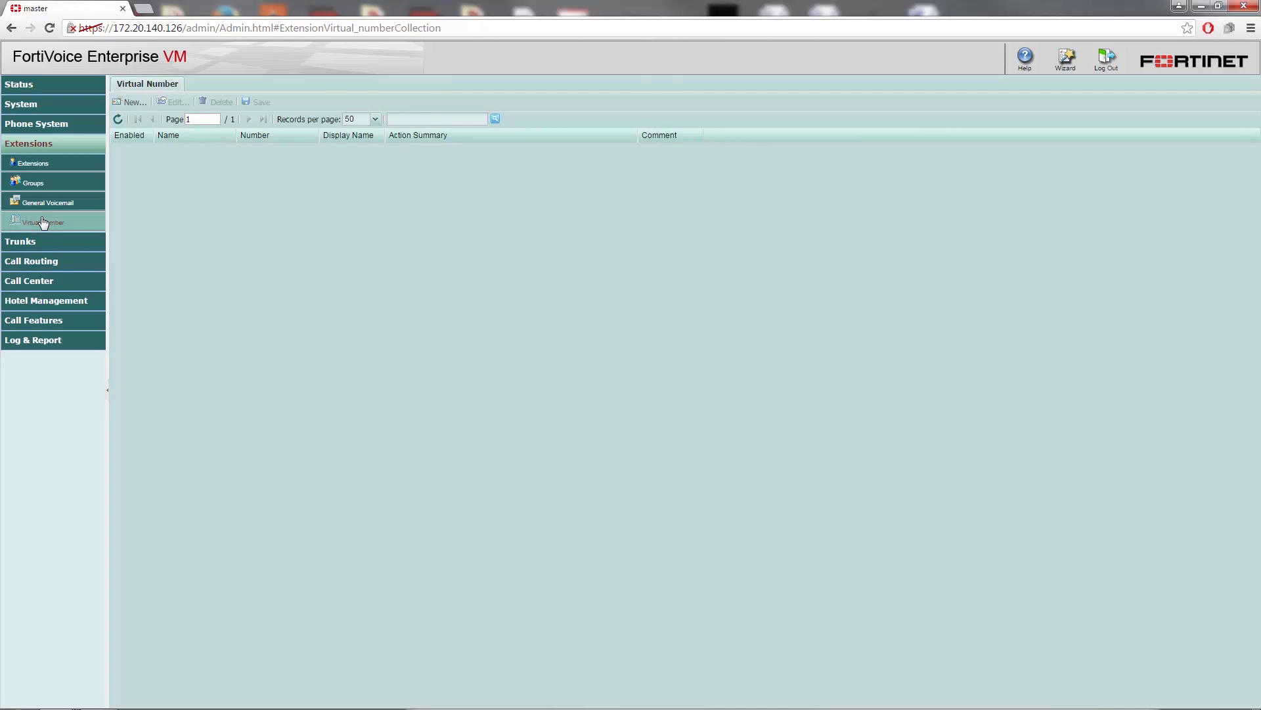
{"action": "left_click", "coordinate": [132, 103]}
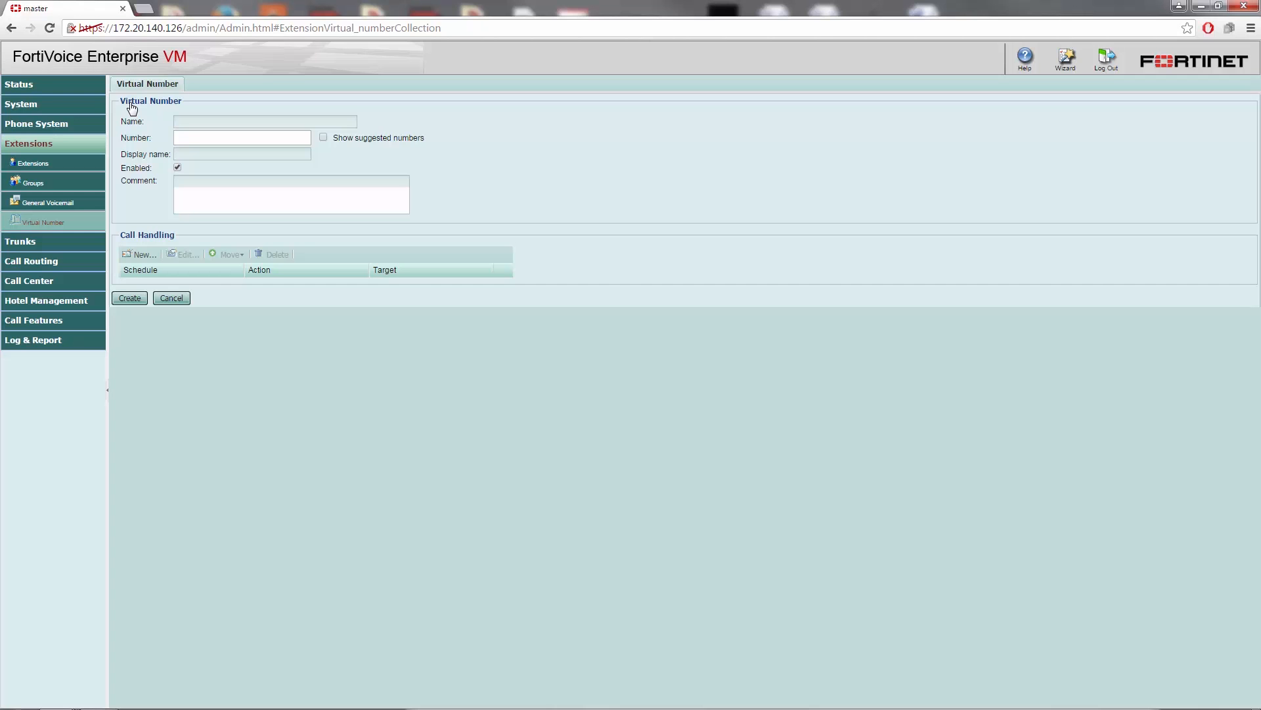
Add a call handling record with the action Call queue skill tag and the skill Shipping to the virtual number
{"action": "left_click", "coordinate": [140, 256]}
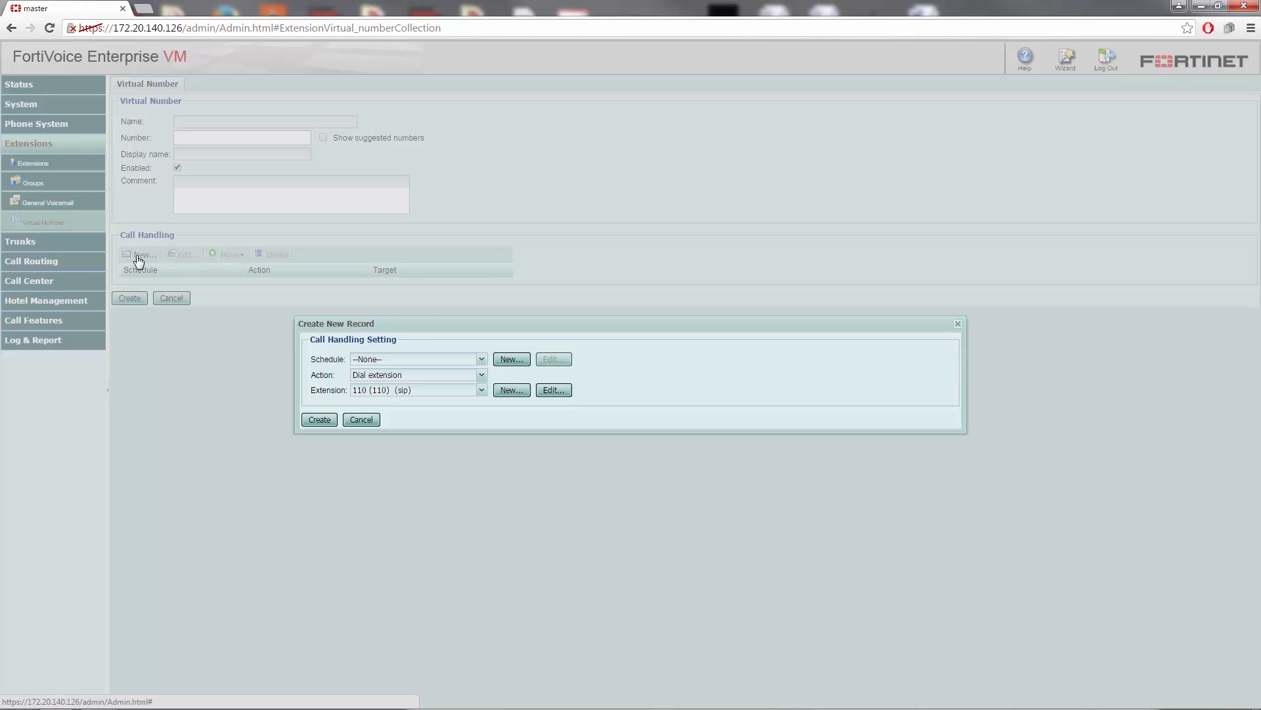
{"action": "left_click", "coordinate": [484, 378]}
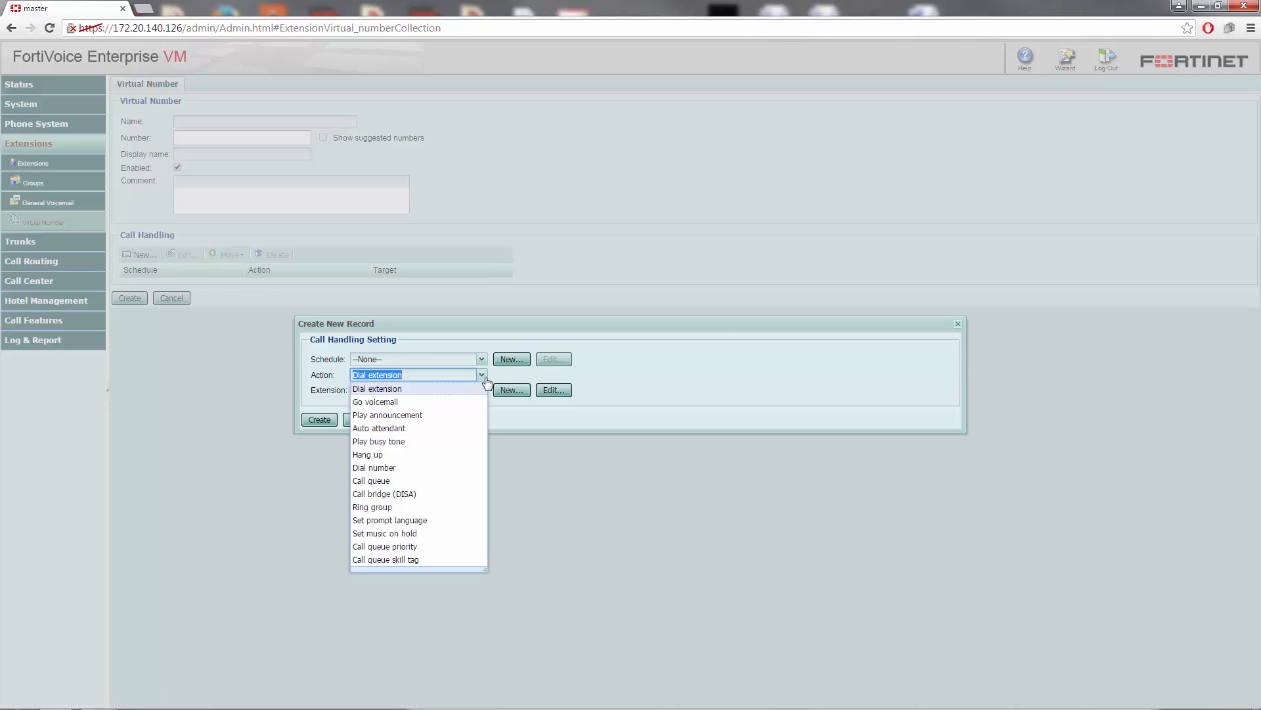
{"action": "left_click", "coordinate": [424, 559]}
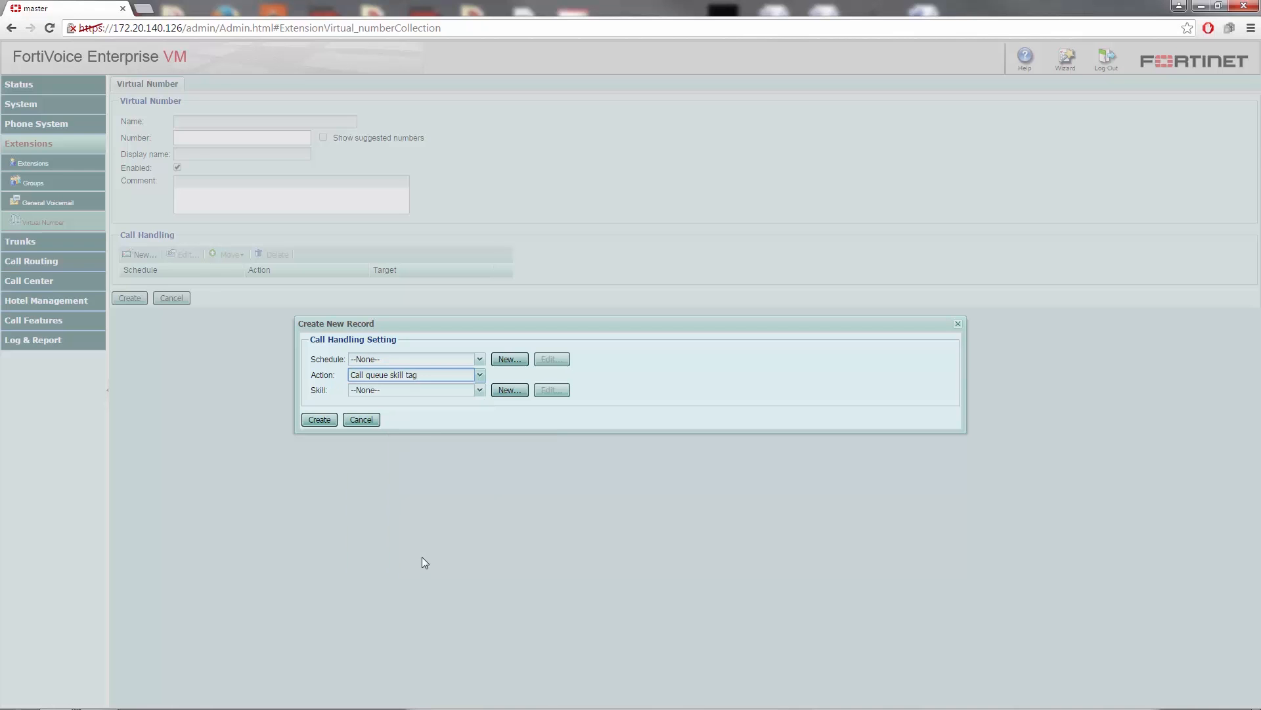
{"action": "left_click", "coordinate": [481, 391]}
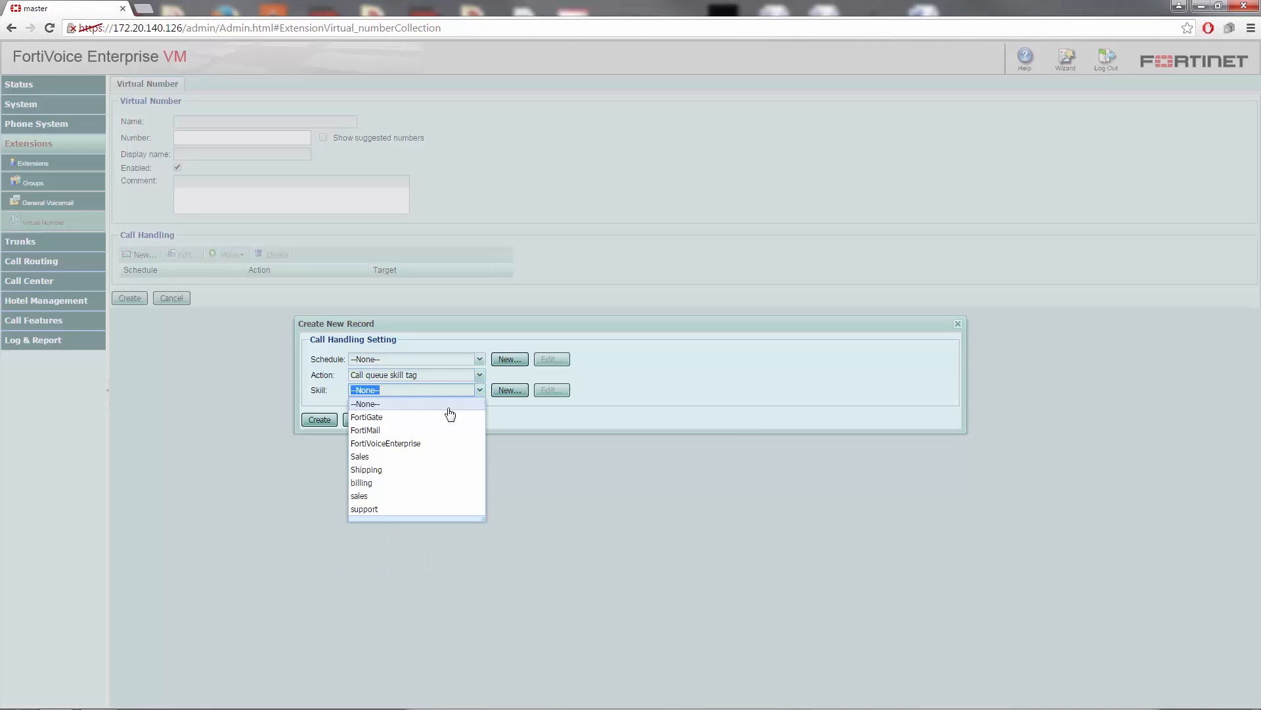
{"action": "left_click", "coordinate": [383, 470]}
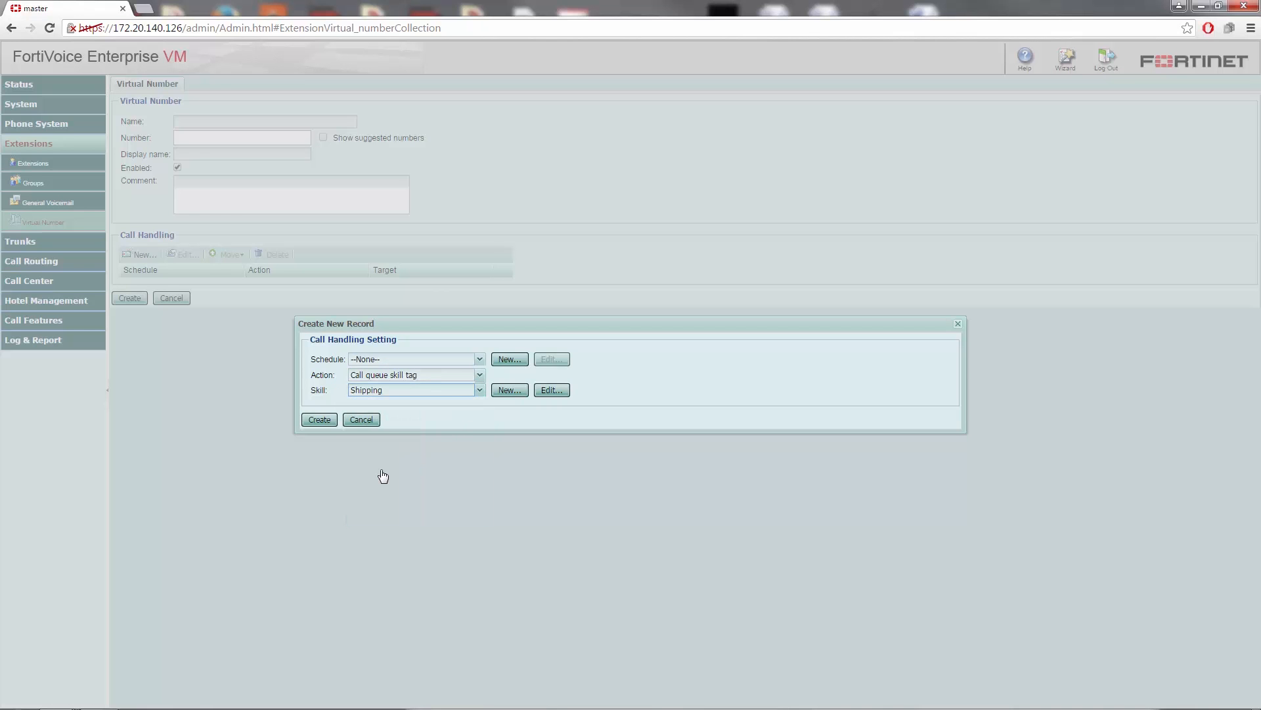
{"action": "left_click", "coordinate": [319, 420]}
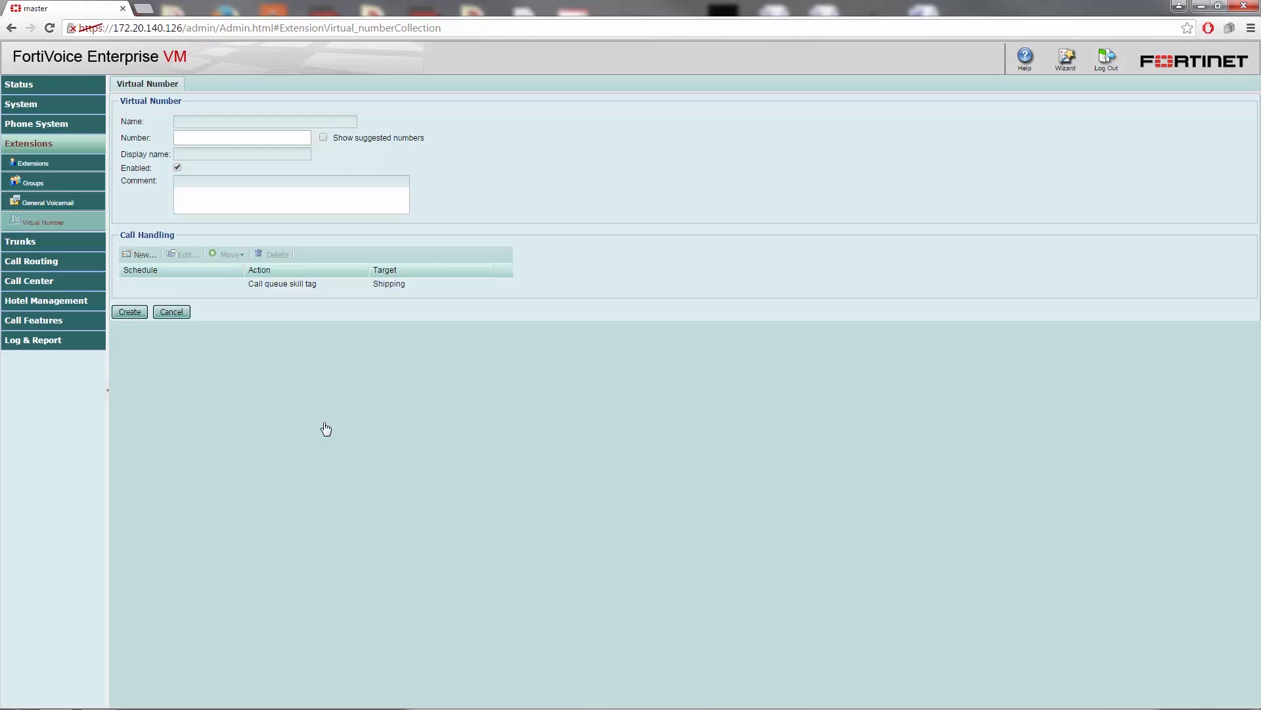
Add a second call handling record with the action Call queue, targeting the queue test
{"action": "left_click", "coordinate": [144, 255]}
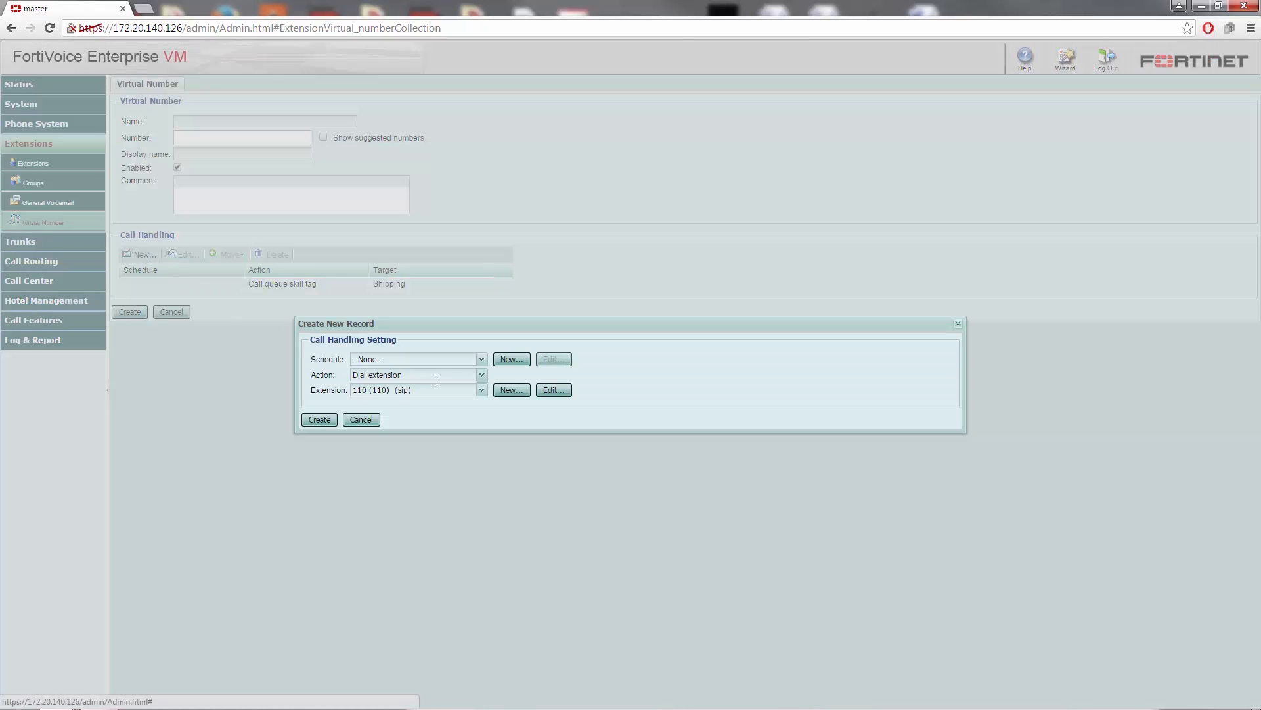
{"action": "left_click", "coordinate": [483, 376]}
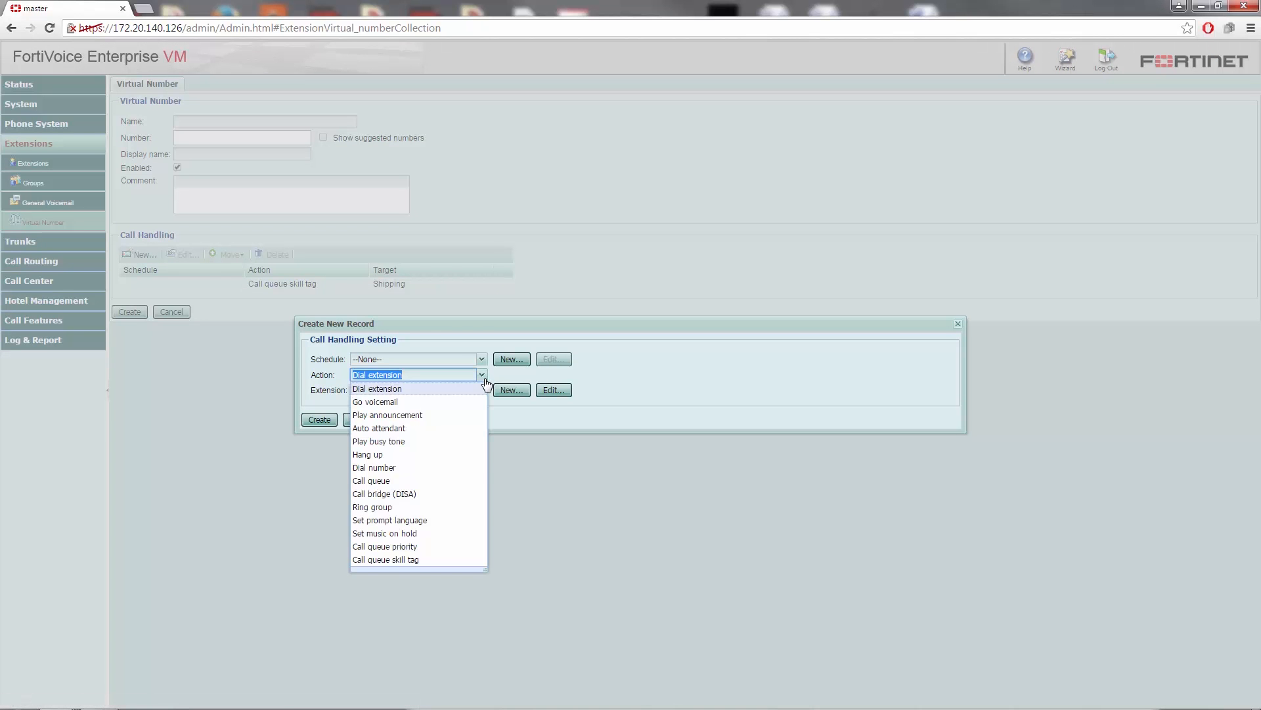
{"action": "left_click", "coordinate": [400, 481]}
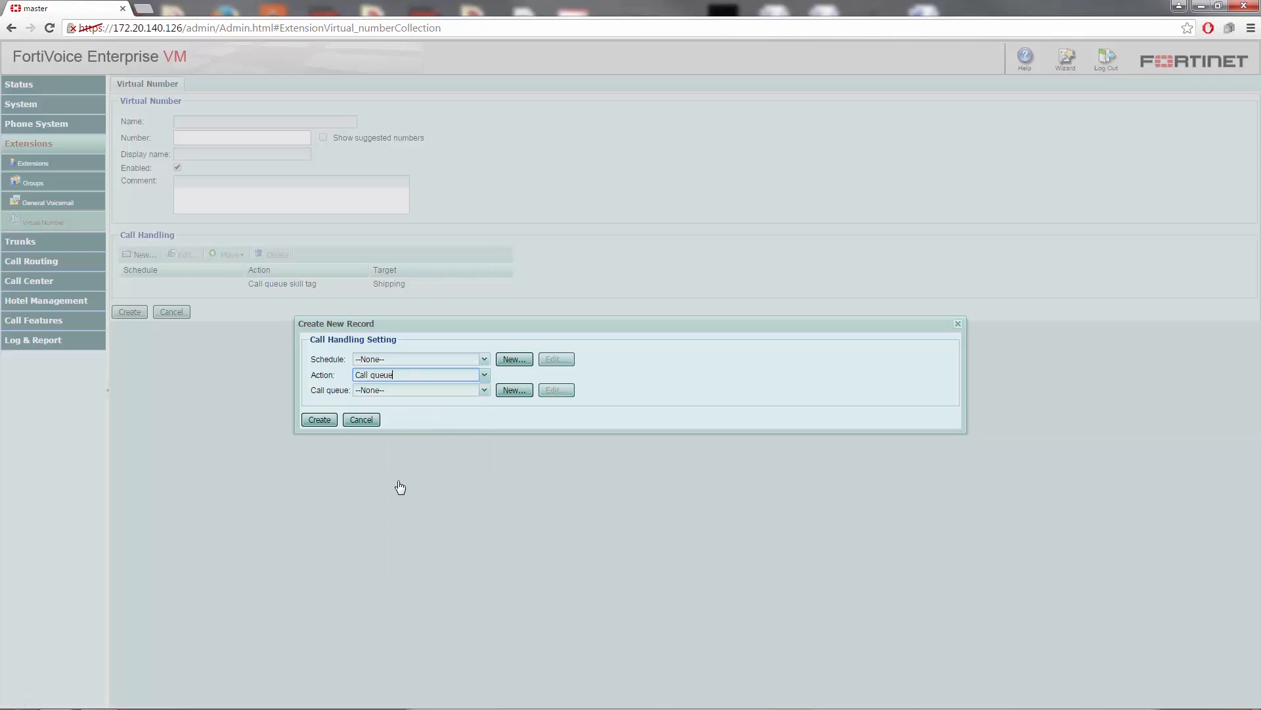
{"action": "left_click", "coordinate": [484, 391]}
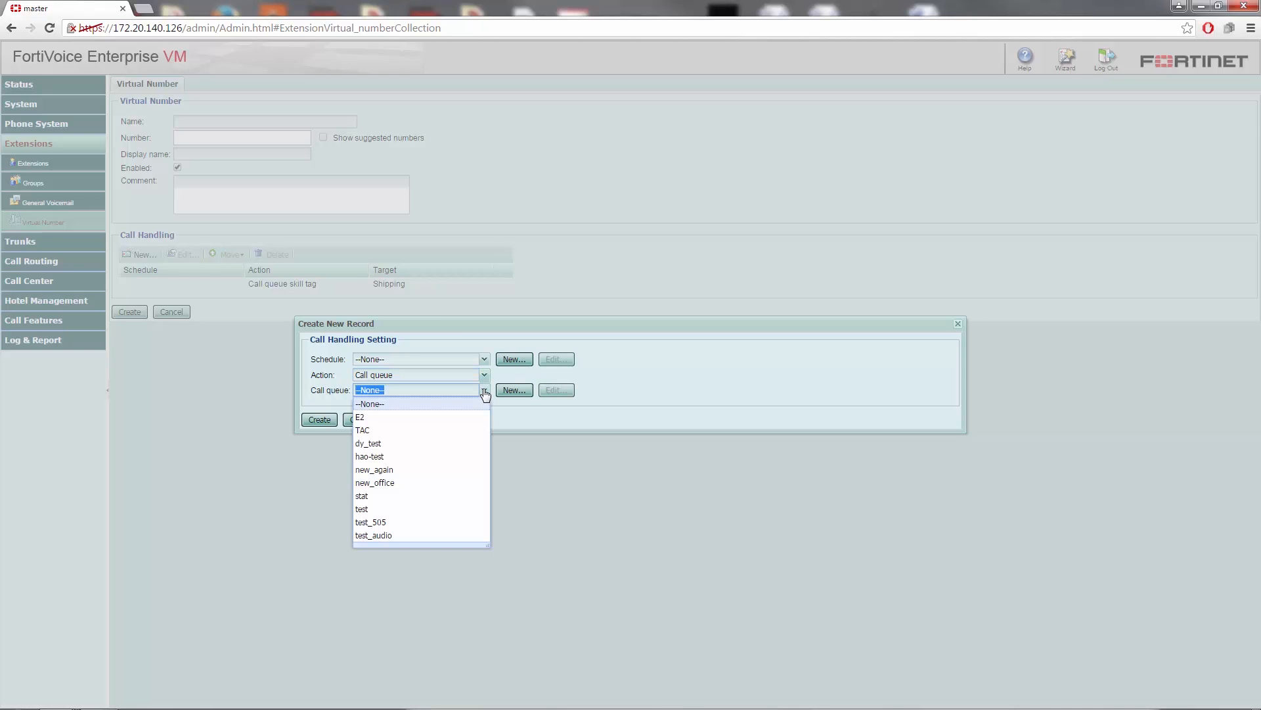
{"action": "left_click", "coordinate": [368, 509]}
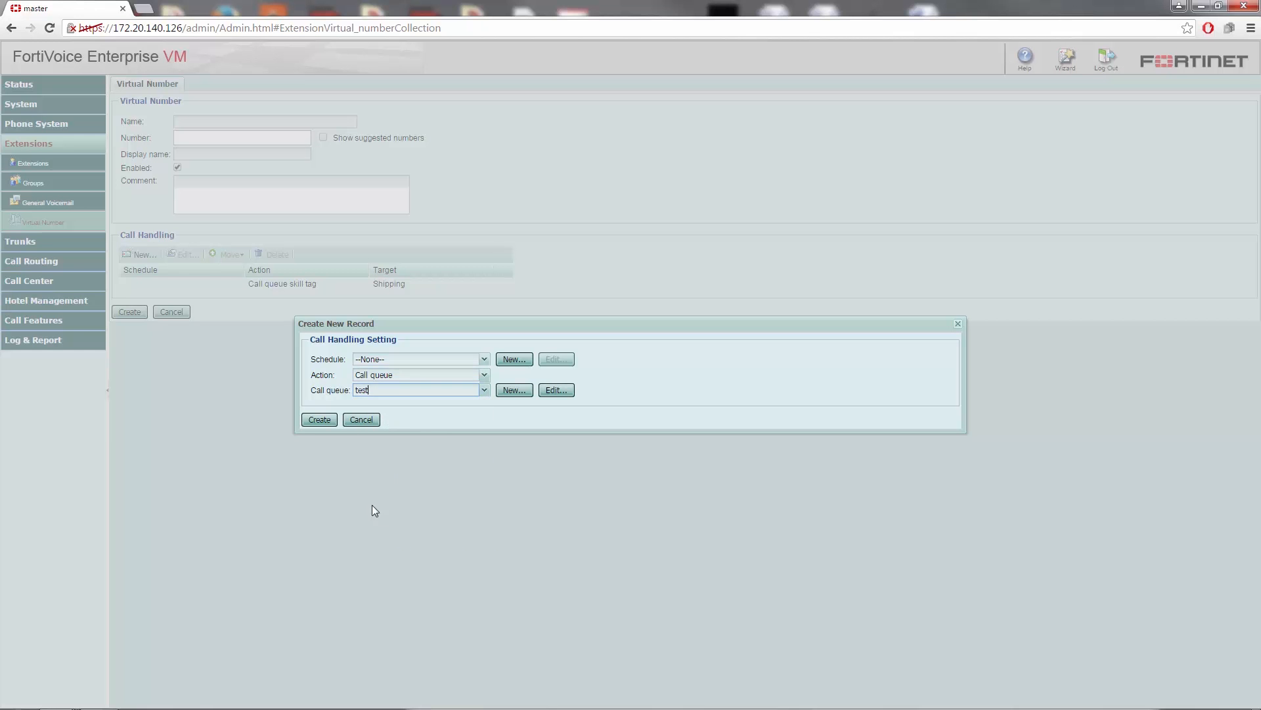
{"action": "left_click", "coordinate": [318, 421]}
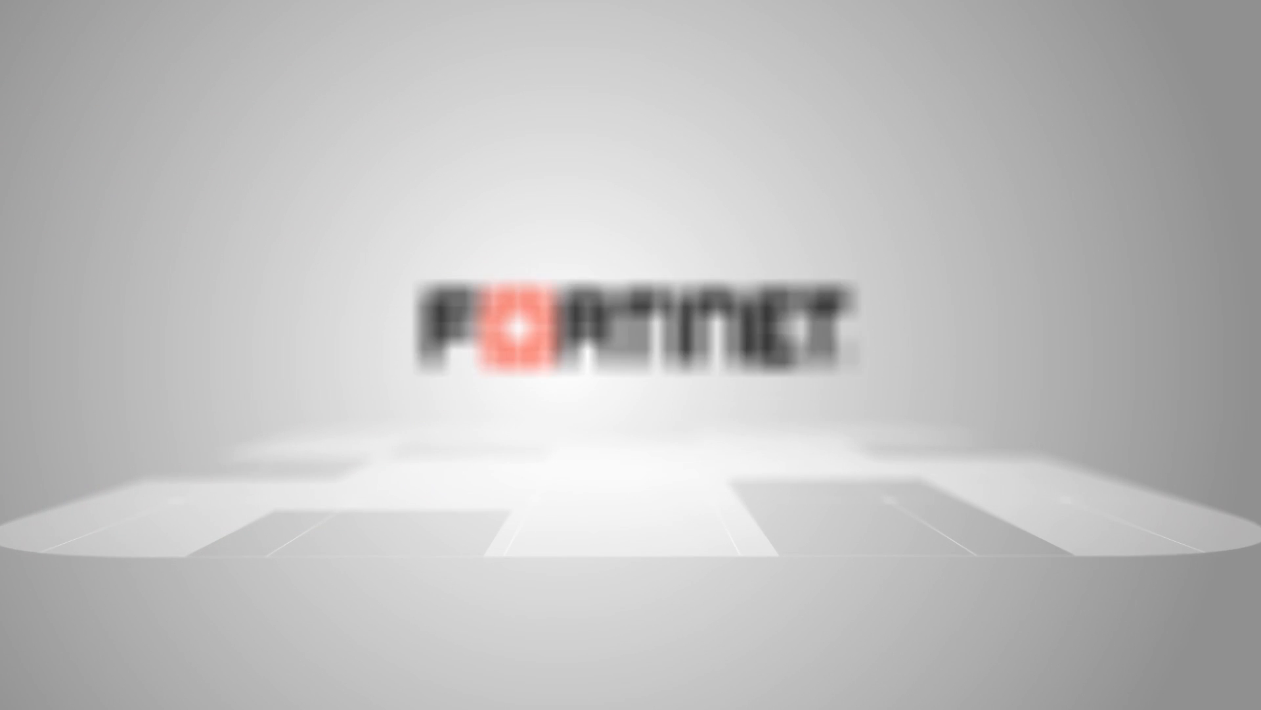